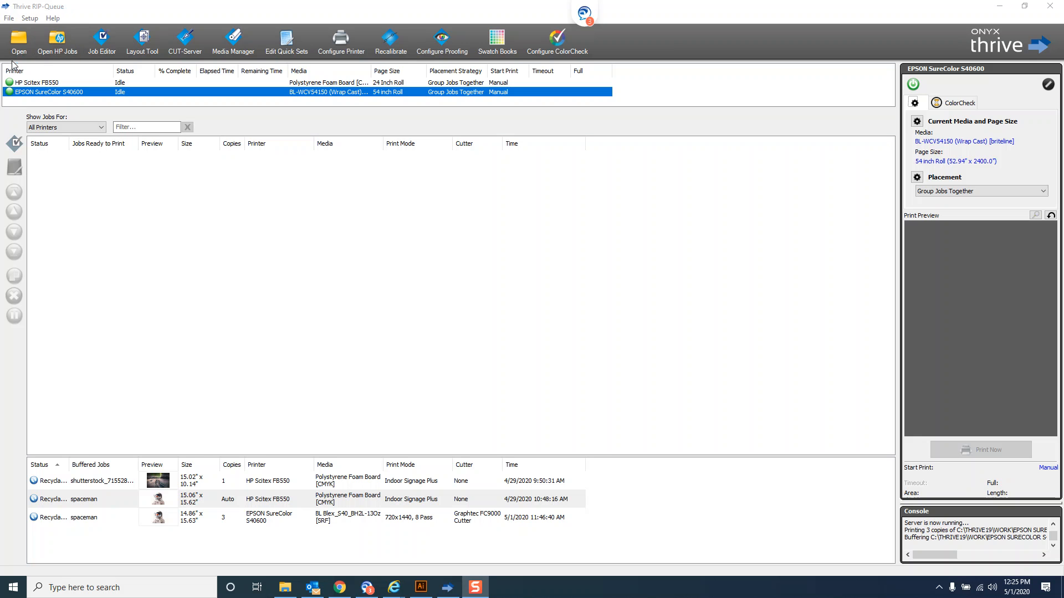
pyautogui.click(1000, 7)
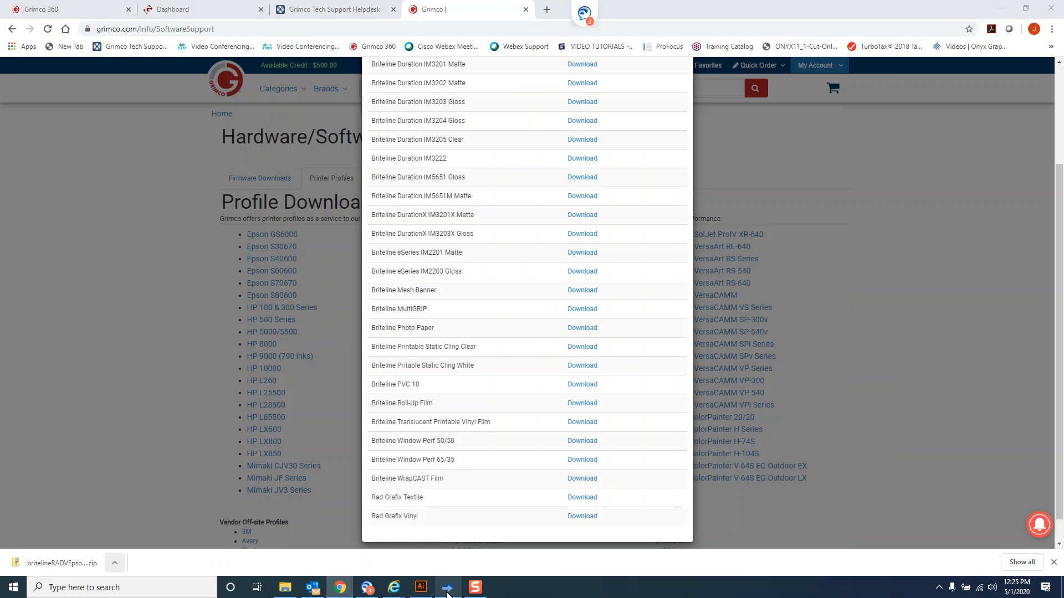
pyautogui.click(449, 589)
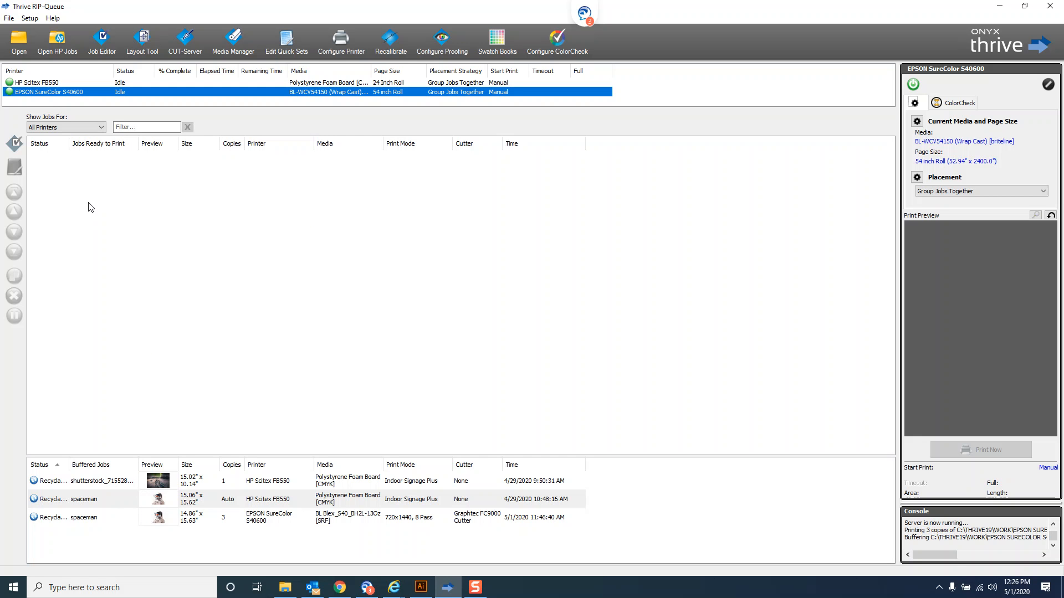
pyautogui.click(19, 40)
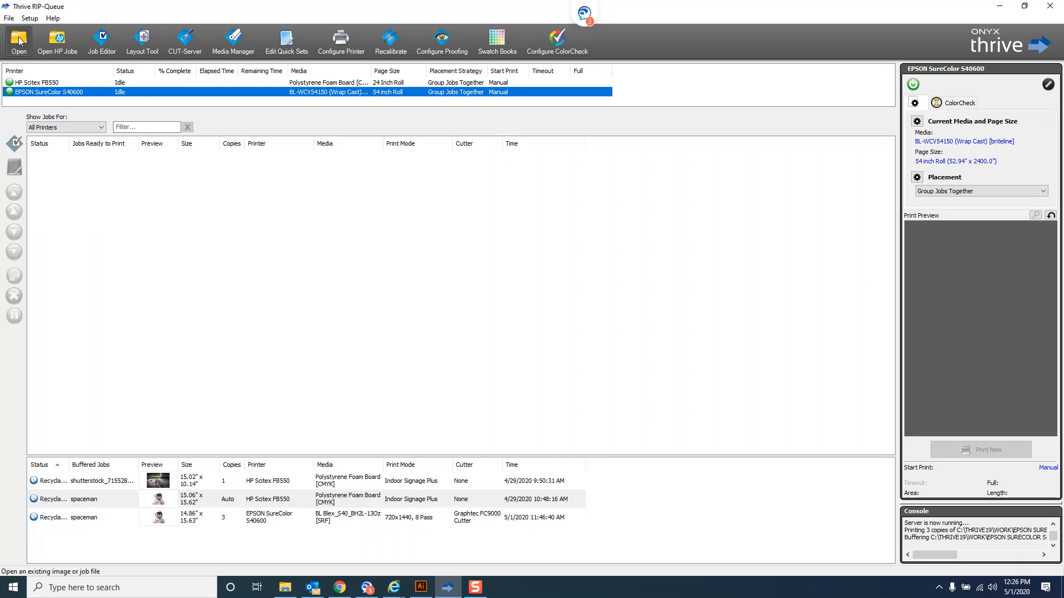
pyautogui.click(421, 175)
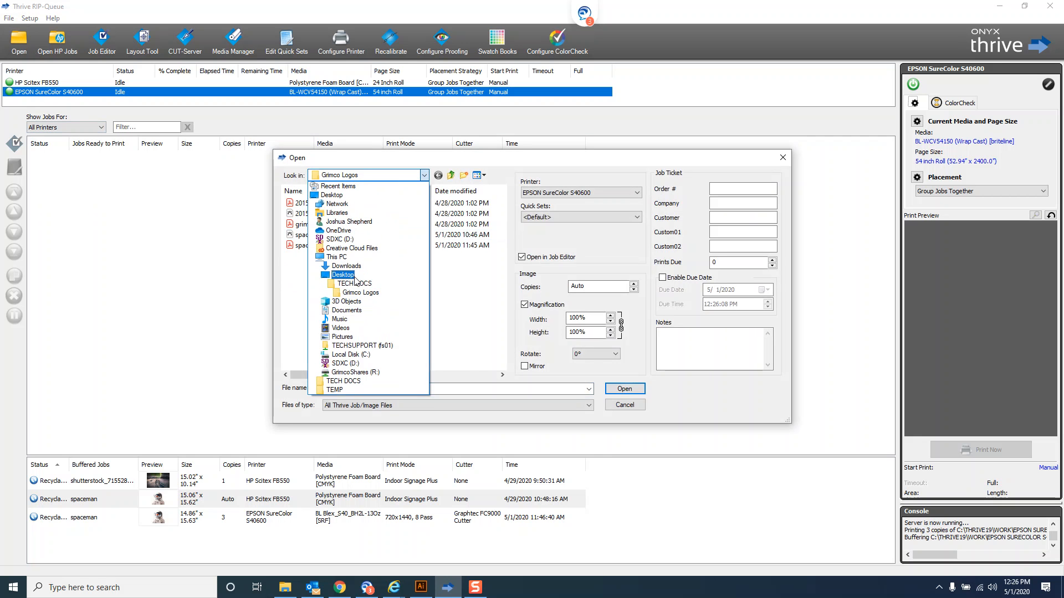
pyautogui.click(346, 266)
pyautogui.scroll(-3, 392, 327)
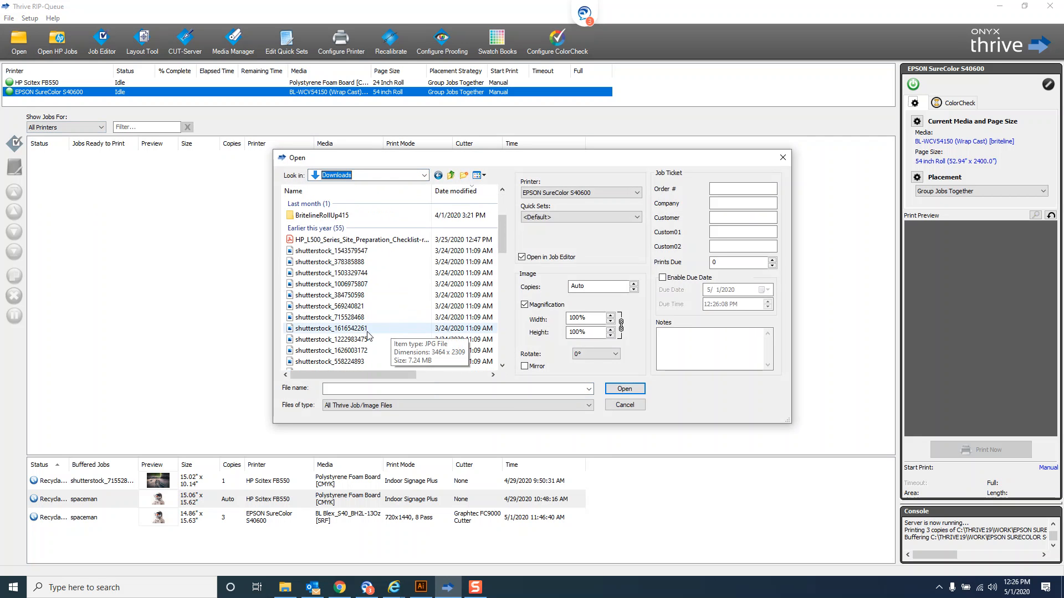
pyautogui.click(339, 285)
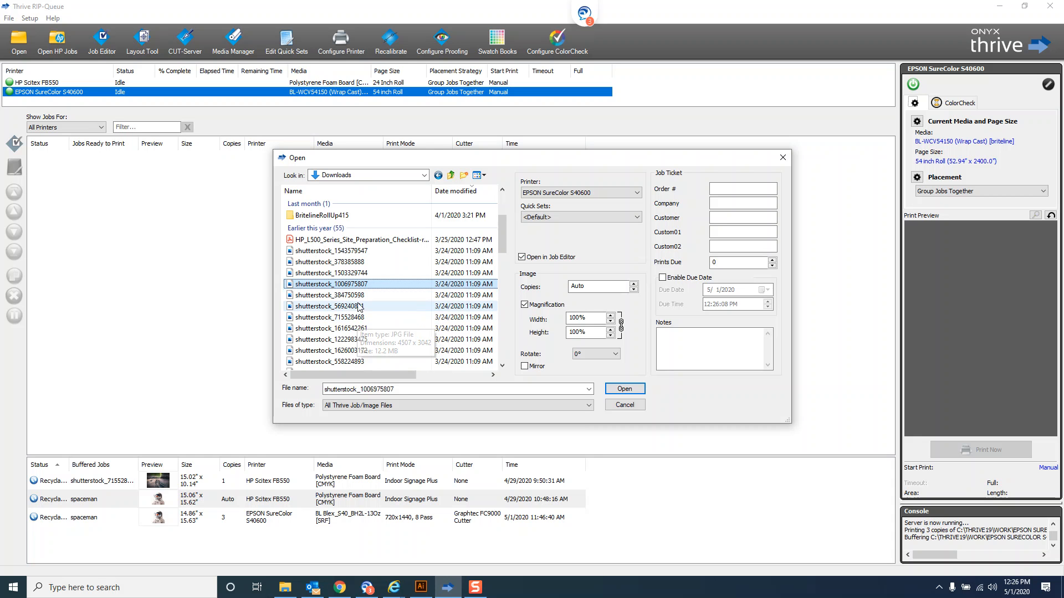
pyautogui.keyDown('ctrl'); pyautogui.click(359, 319); pyautogui.keyUp('ctrl')
pyautogui.keyDown('ctrl'); pyautogui.click(364, 340); pyautogui.keyUp('ctrl')
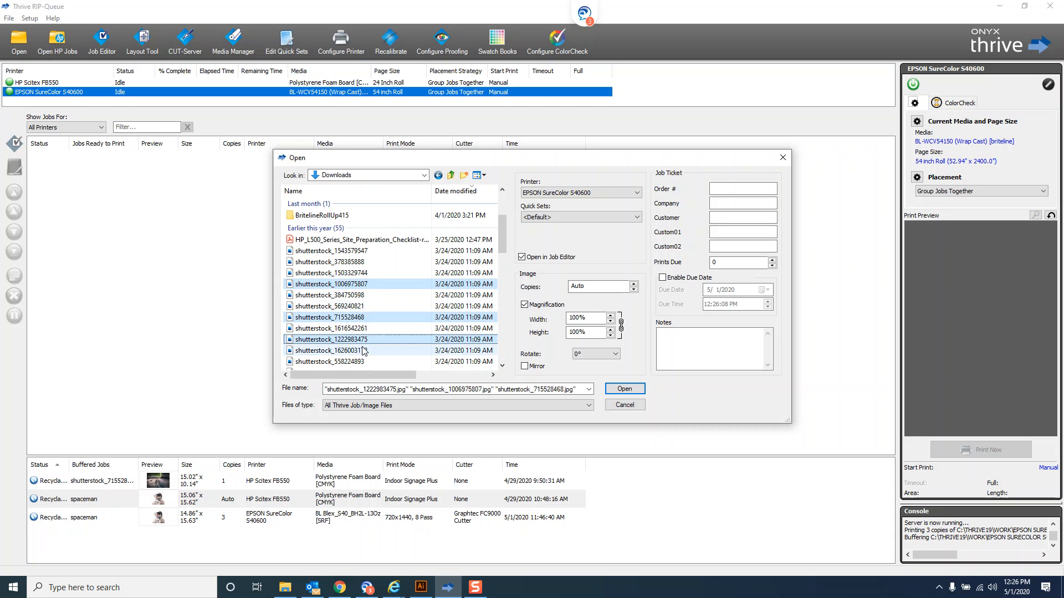
pyautogui.keyDown('ctrl'); pyautogui.click(364, 351); pyautogui.keyUp('ctrl')
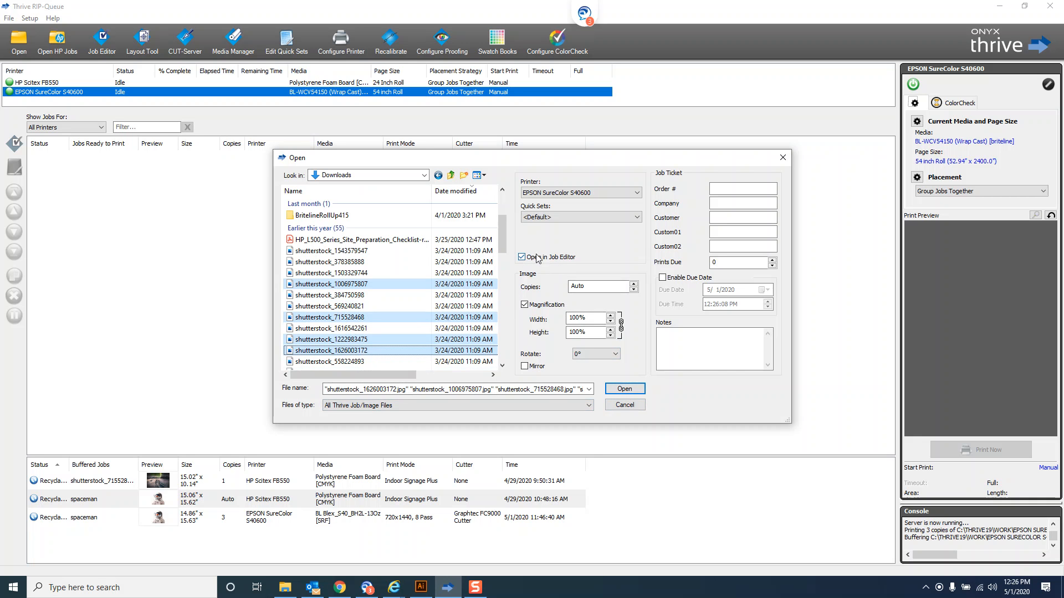
# Open the selected images in Job Editor for the EPSON SureColor S40600 using the Default quick set
pyautogui.click(556, 217)
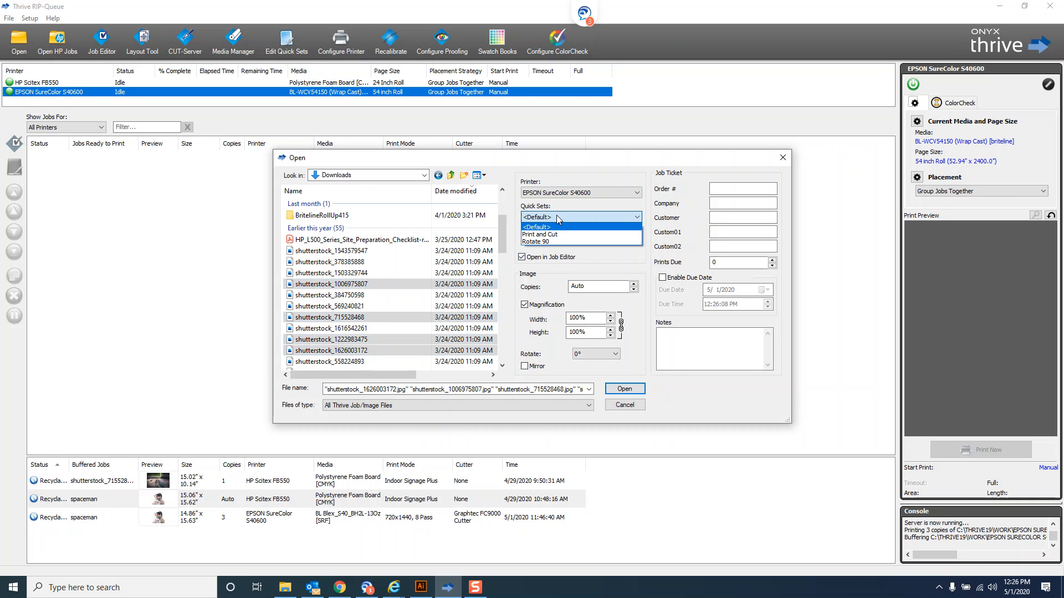
pyautogui.click(557, 216)
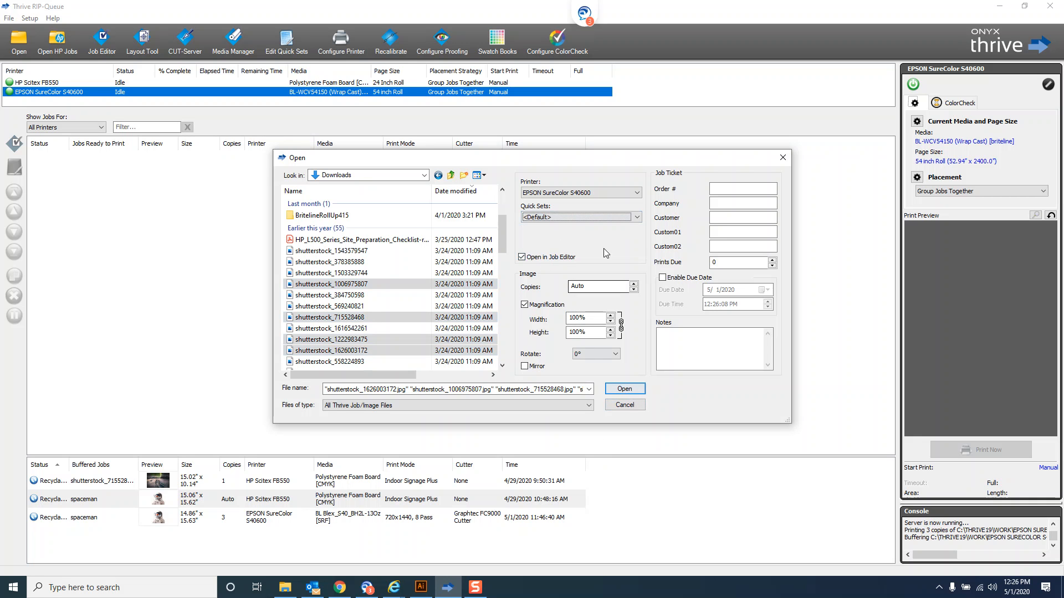
pyautogui.click(613, 218)
pyautogui.click(614, 218)
pyautogui.click(615, 219)
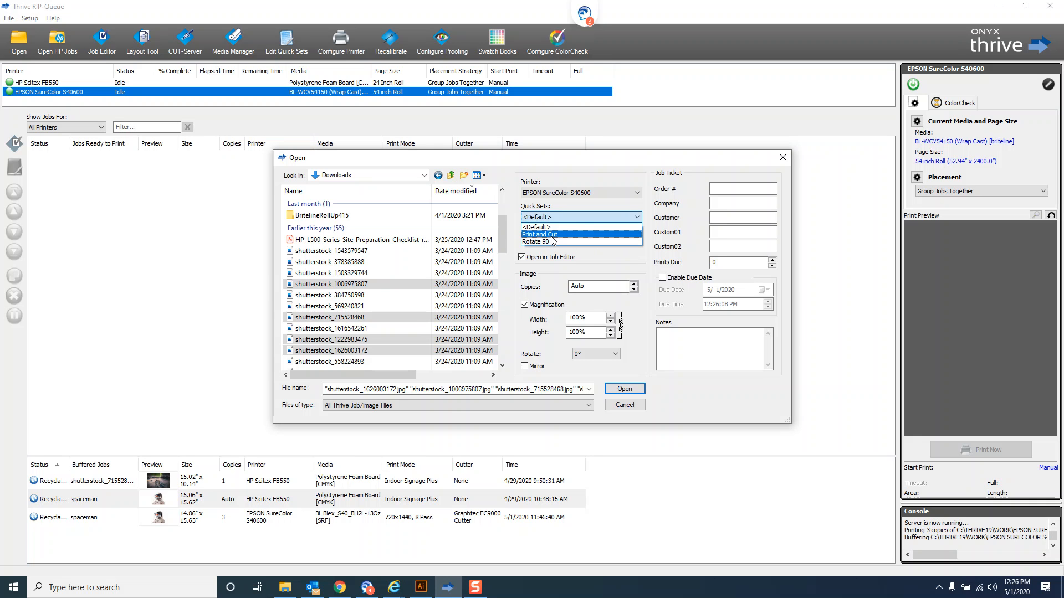
pyautogui.click(550, 220)
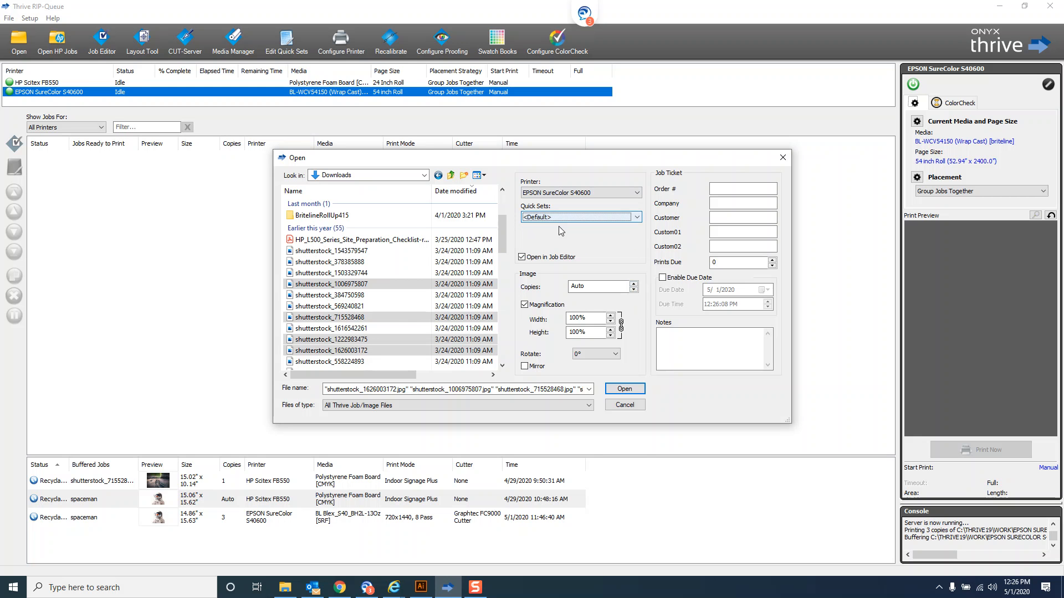
pyautogui.click(634, 390)
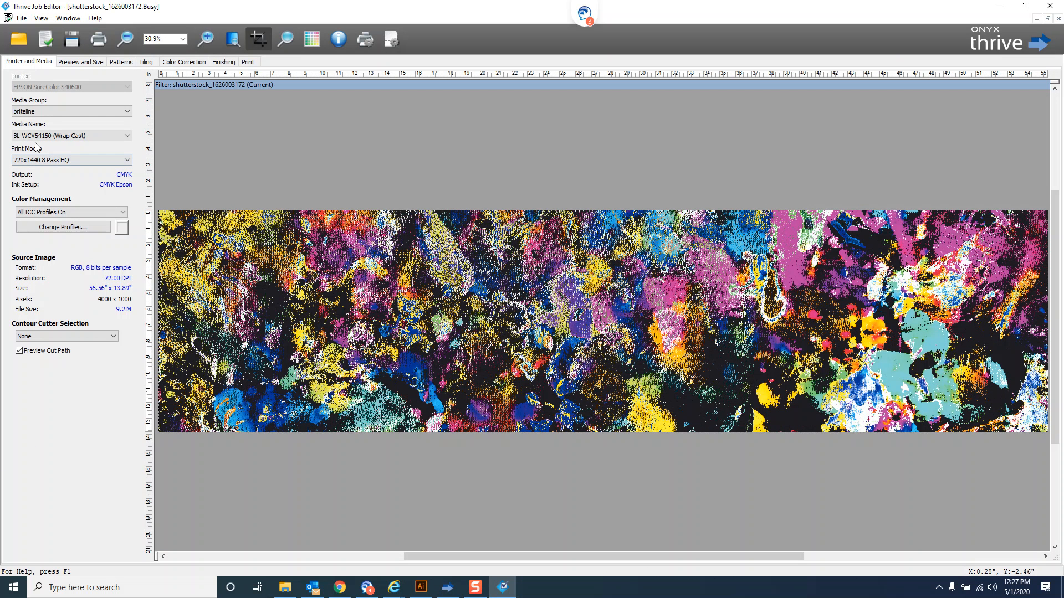
pyautogui.click(70, 161)
pyautogui.click(70, 162)
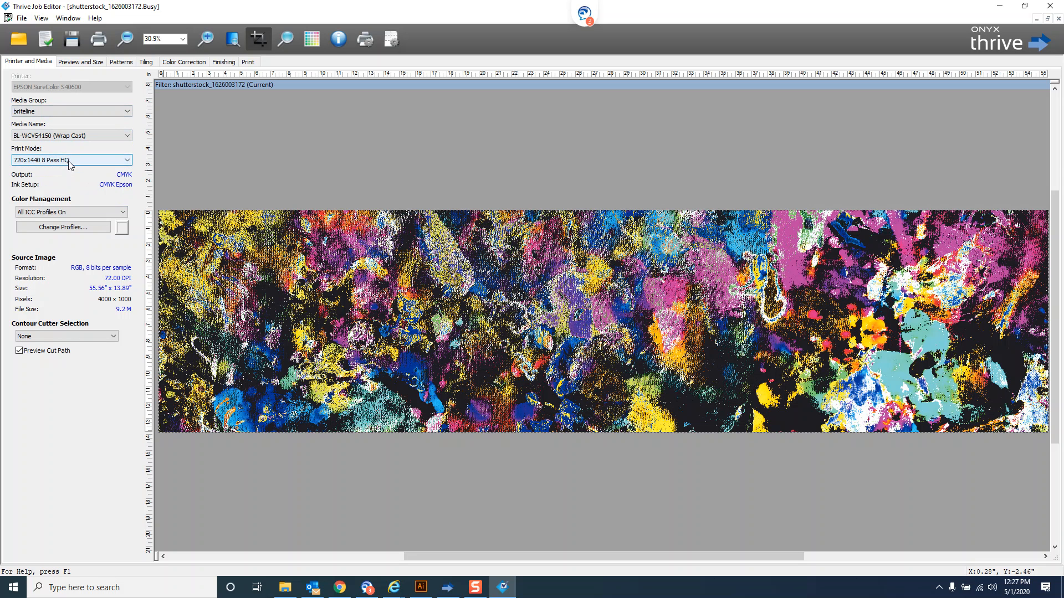
pyautogui.click(79, 160)
pyautogui.click(79, 161)
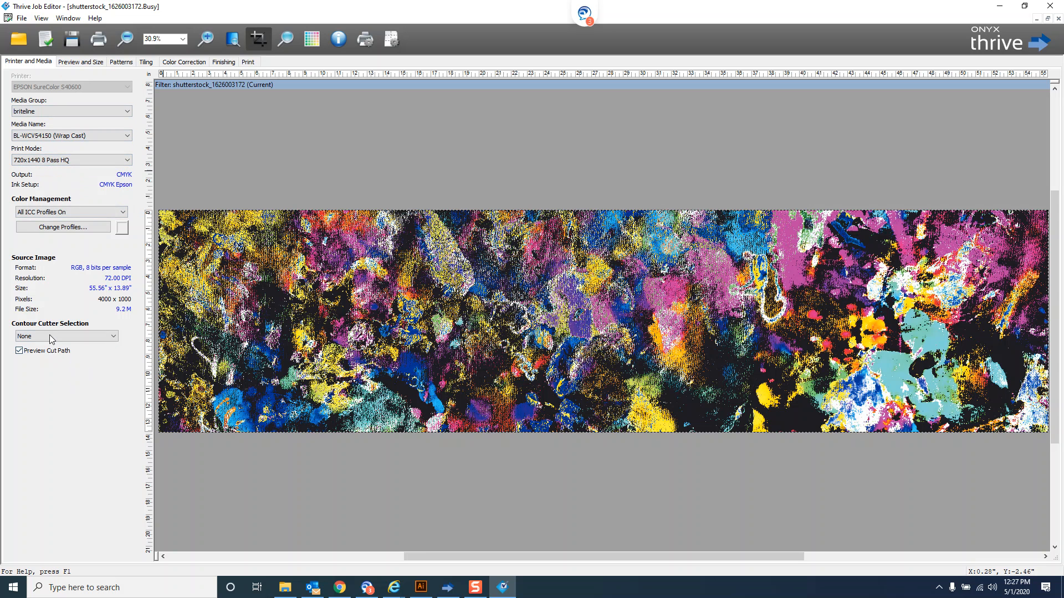
pyautogui.click(80, 61)
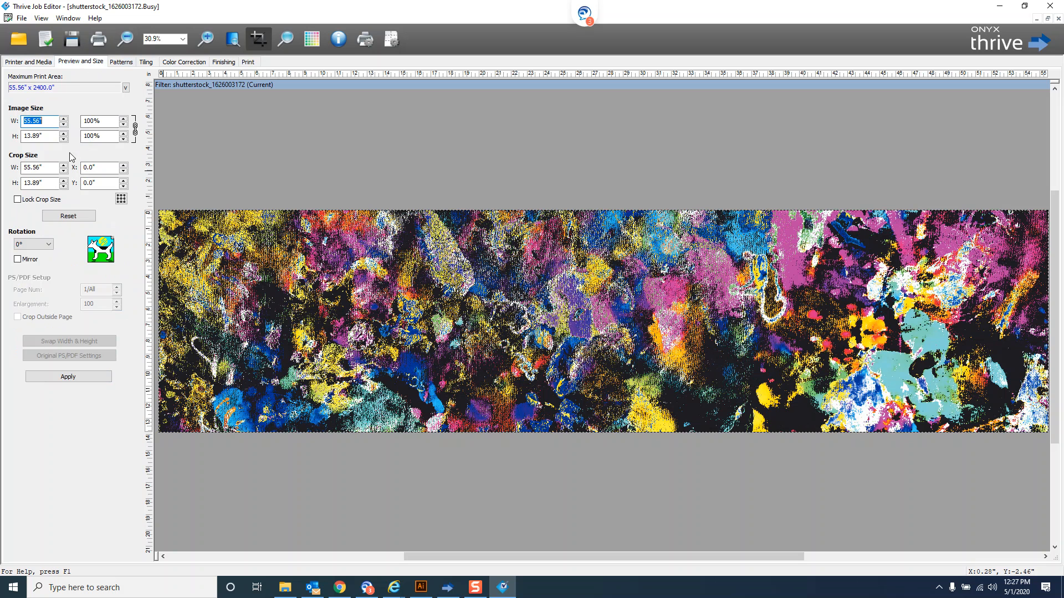
pyautogui.press('Tab')
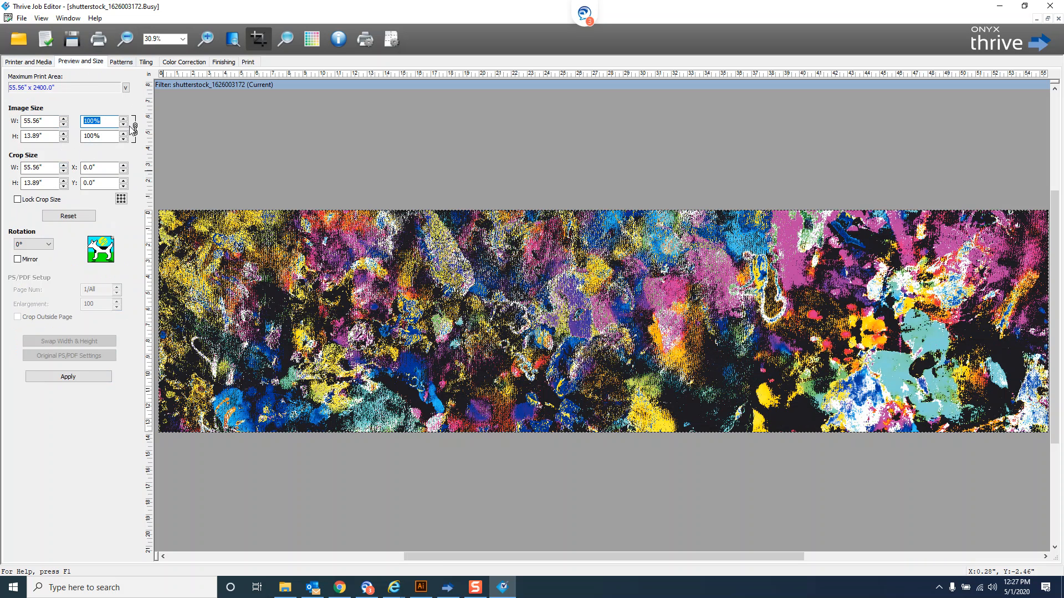
pyautogui.click(41, 121)
pyautogui.hotkey('shift', 'Home')
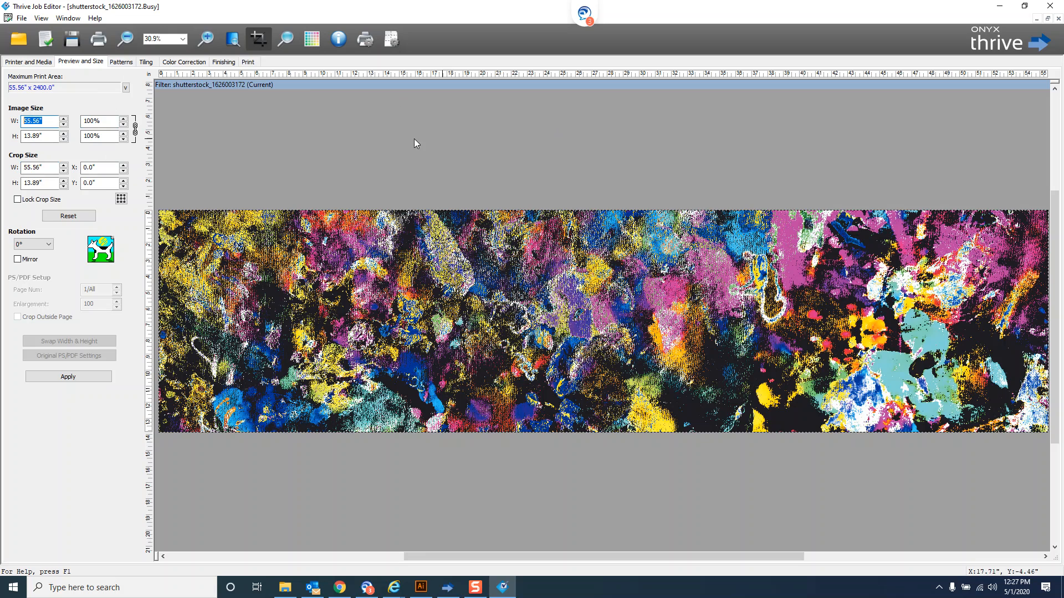
pyautogui.click(126, 62)
pyautogui.click(145, 62)
pyautogui.click(184, 61)
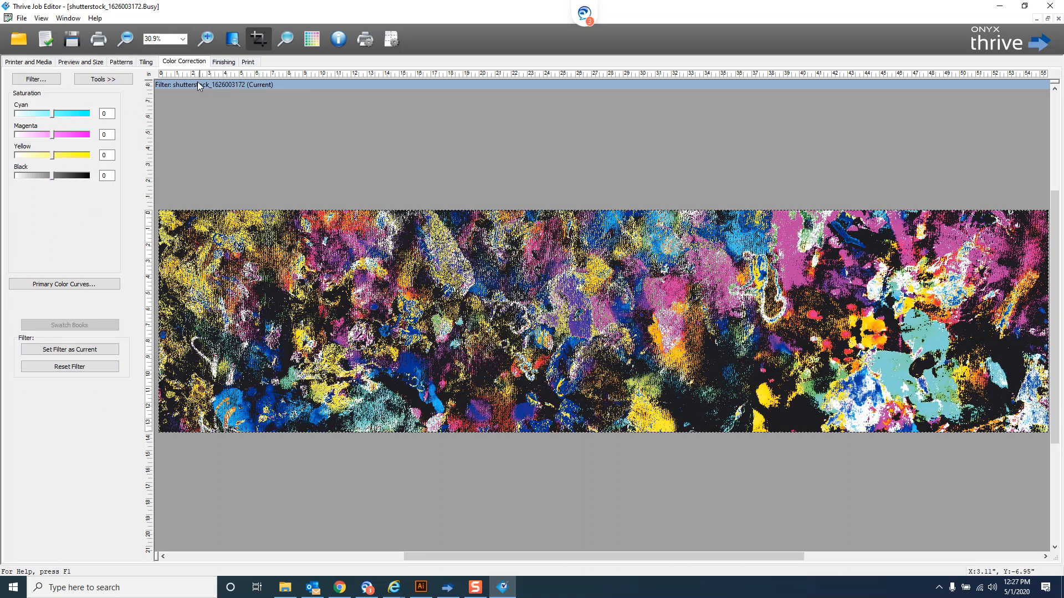
pyautogui.click(99, 43)
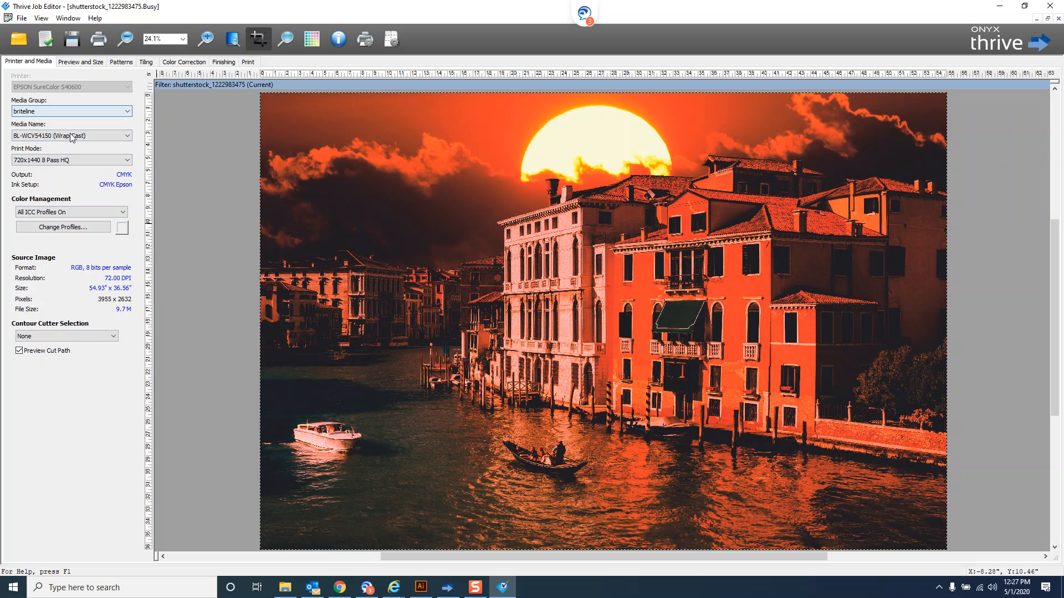
# Scale the Venice sunset image to 50% with no contour cutter selected and send it to print
pyautogui.click(80, 339)
pyautogui.click(78, 333)
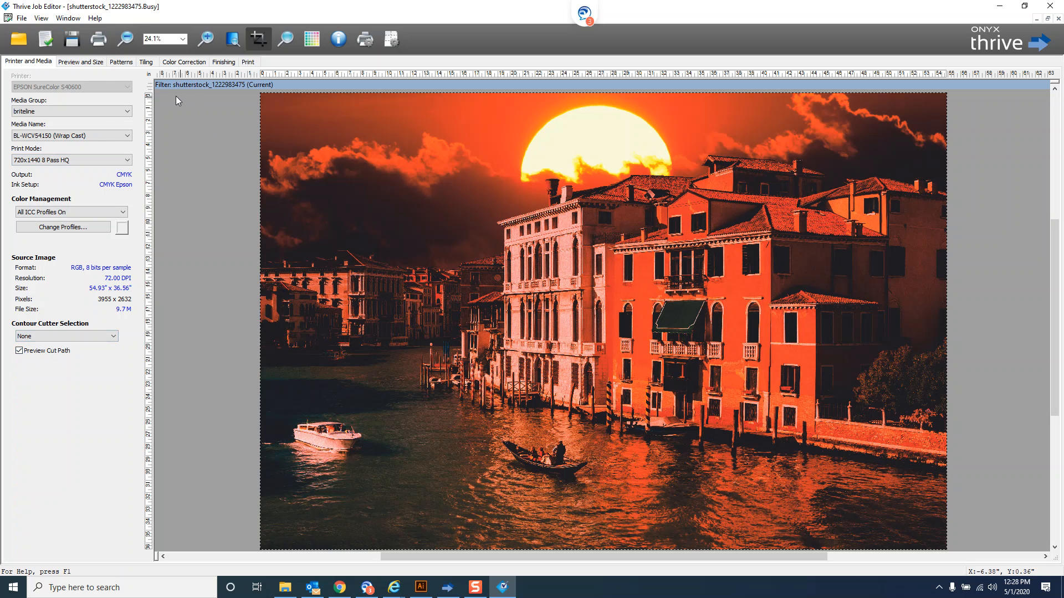
pyautogui.click(99, 64)
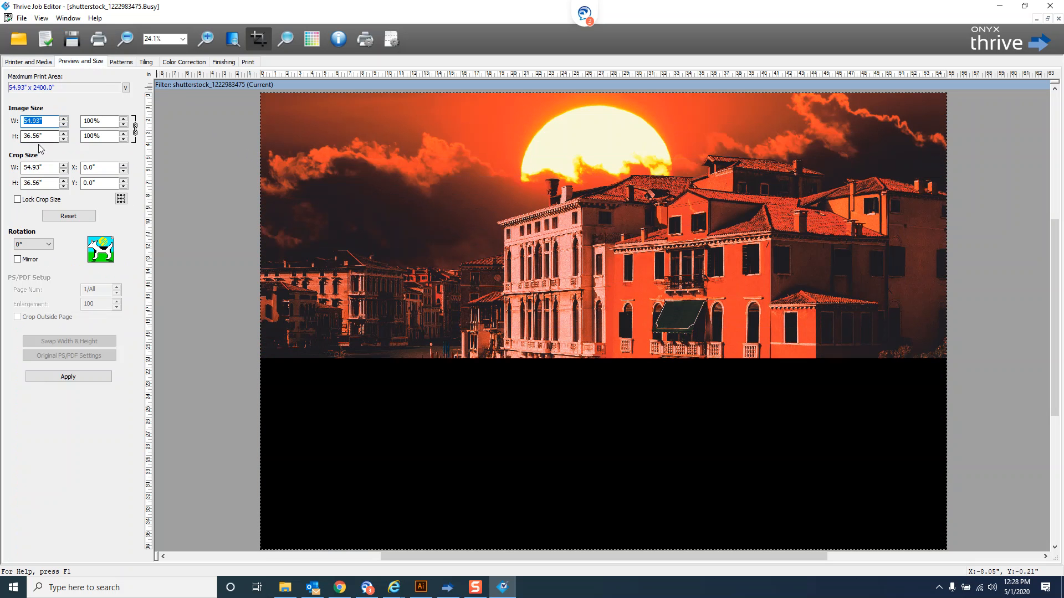
pyautogui.press('Tab')
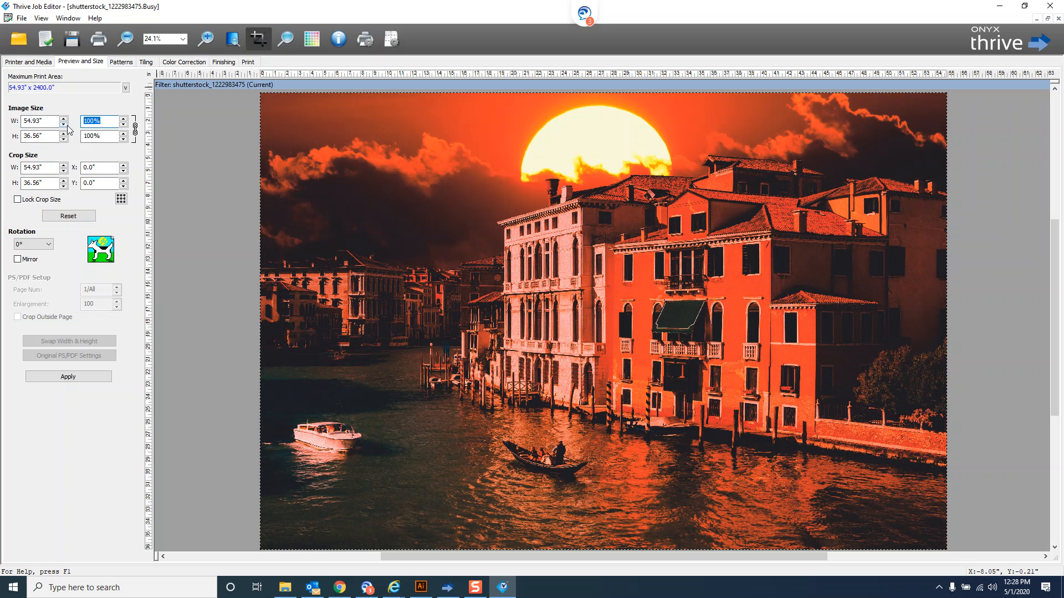
pyautogui.write('50')
pyautogui.press('Tab')
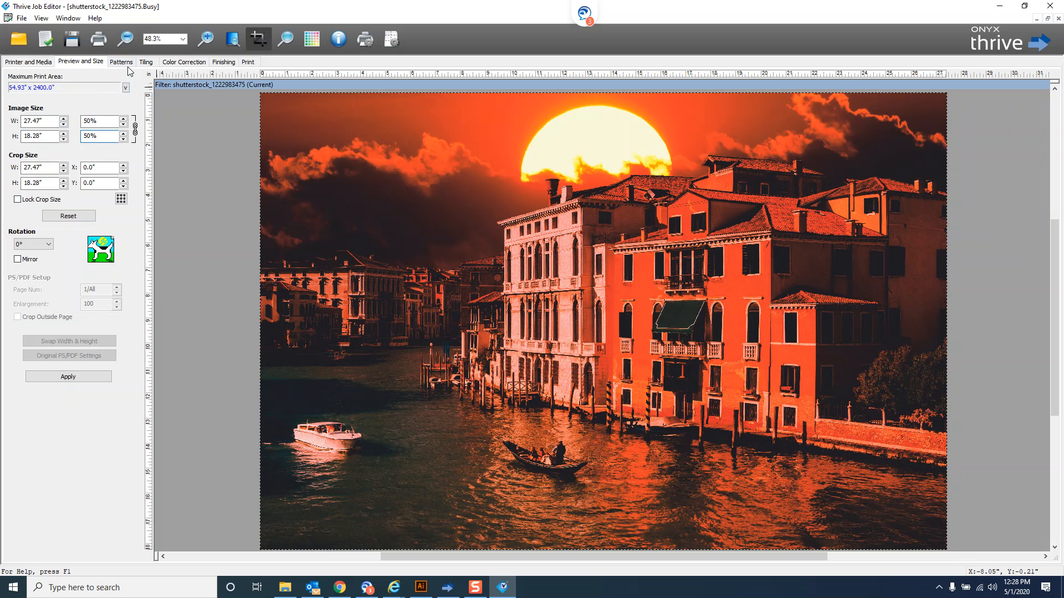
pyautogui.click(101, 41)
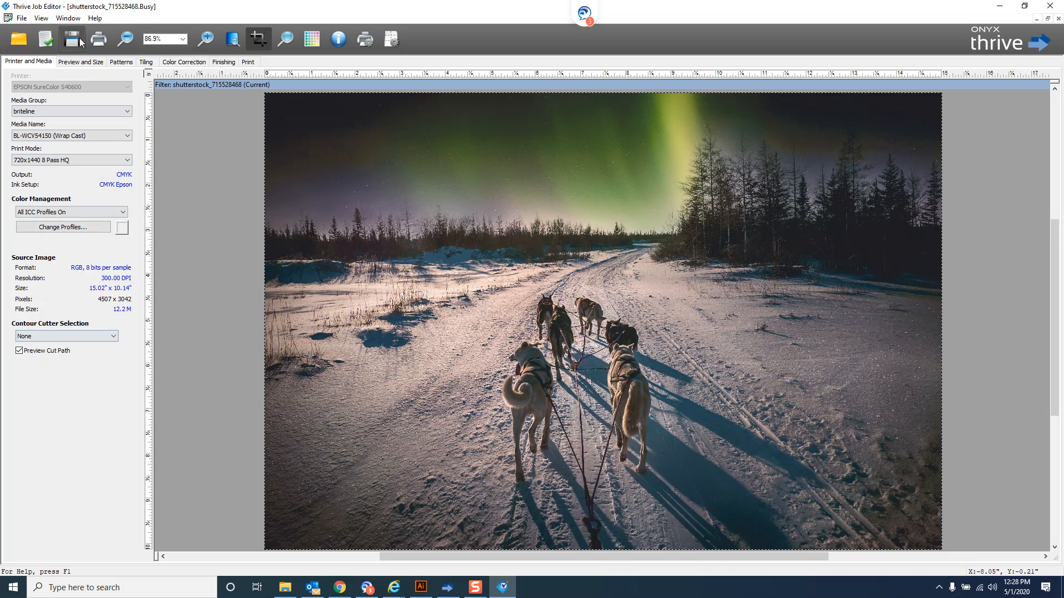
# Check the dog-sled image's size and send it to print at 100%
pyautogui.click(75, 63)
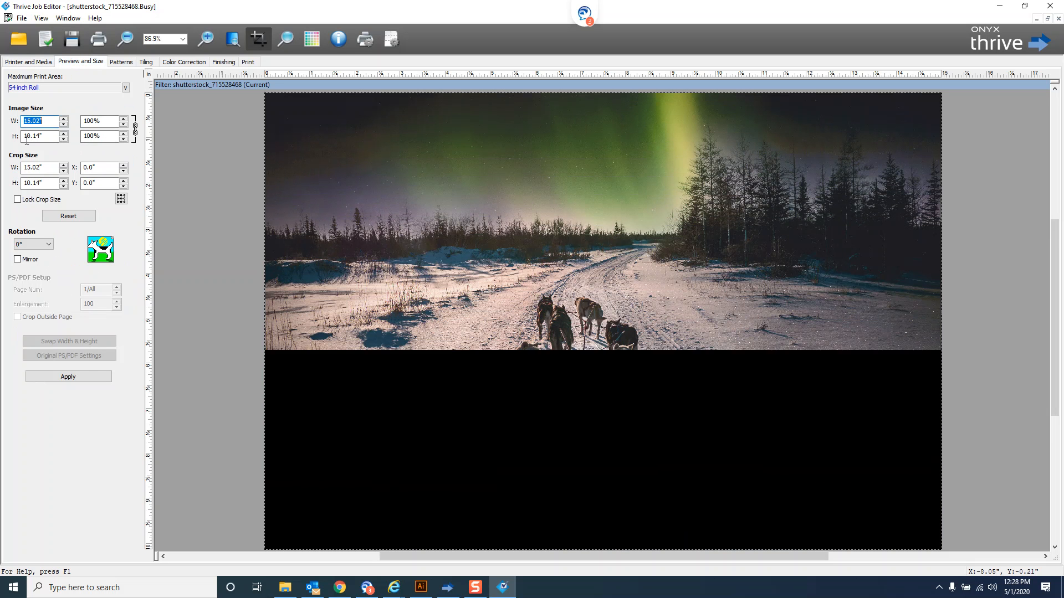
pyautogui.click(93, 44)
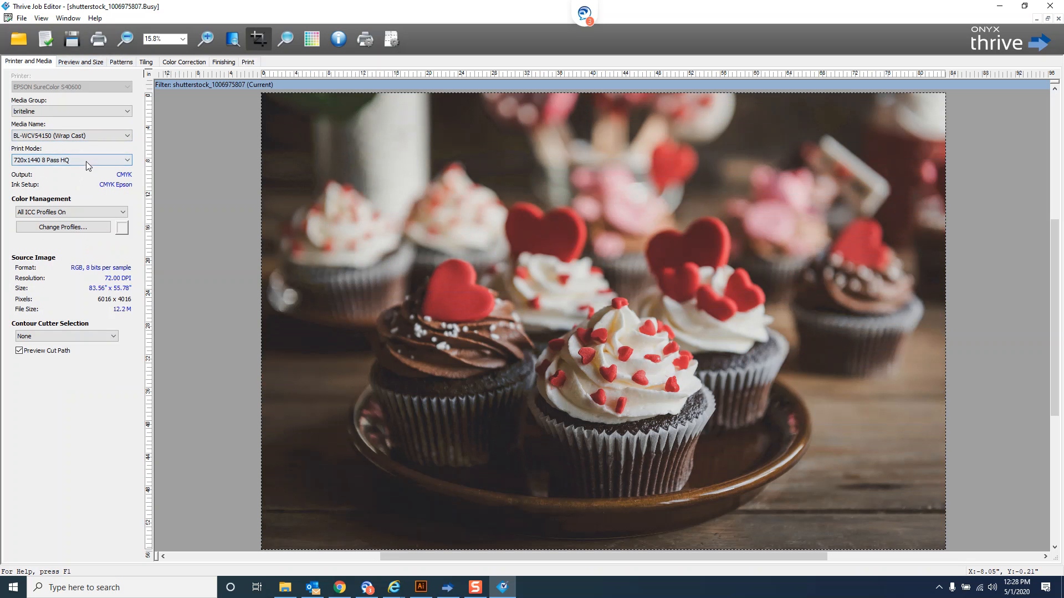
# Scale the cupcake image to 50%
pyautogui.click(80, 62)
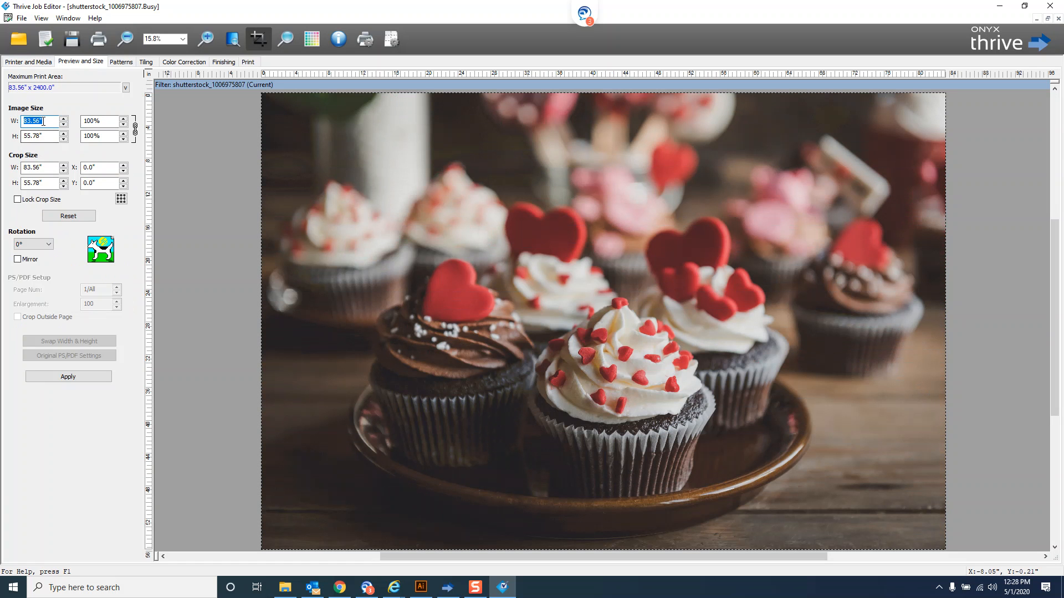
pyautogui.press('Tab')
pyautogui.write('50')
pyautogui.press('Tab')
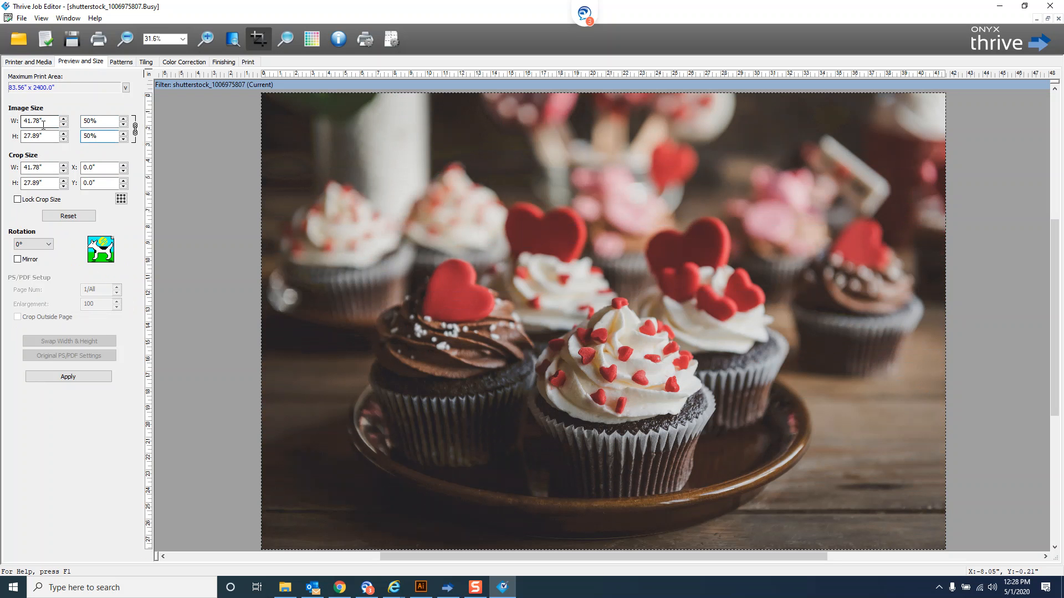
# Scale the cupcake image to 25% and send it to print
pyautogui.hotkey('shift', 'Tab')
pyautogui.write('25')
pyautogui.press('Tab')
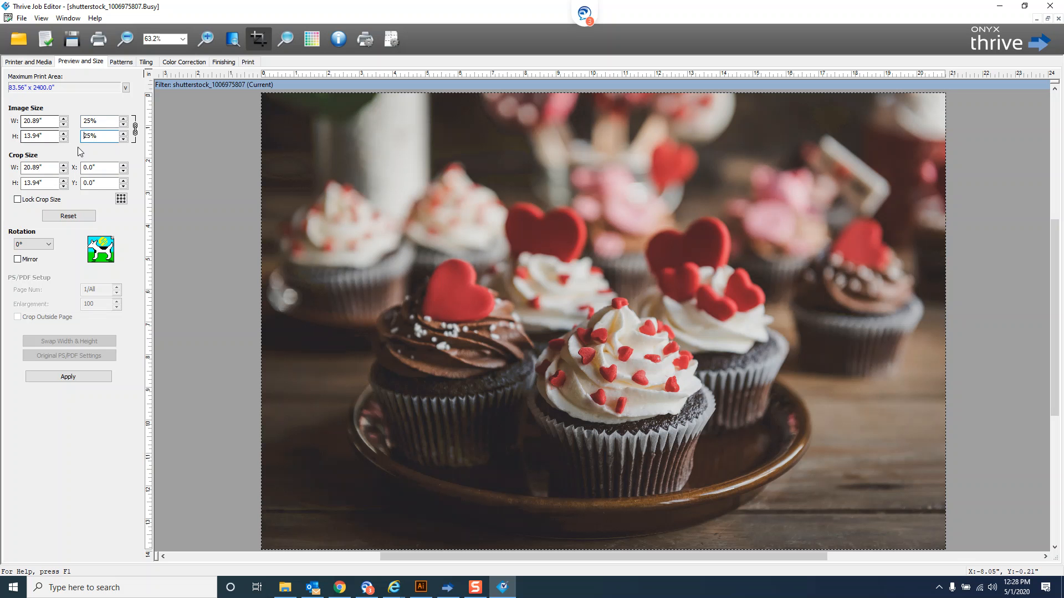
pyautogui.click(98, 40)
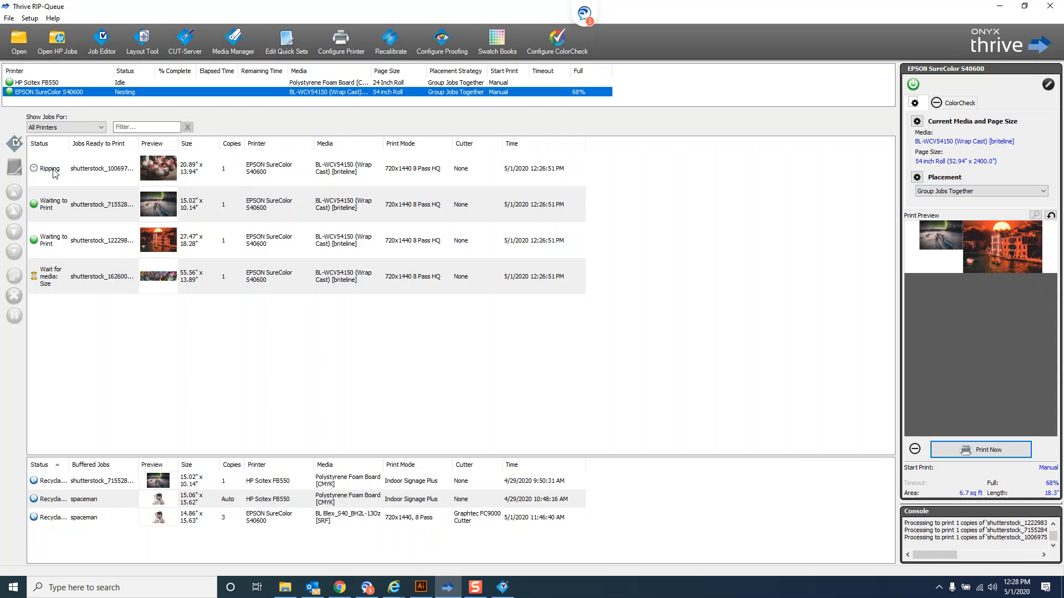
# Turn on Print All Rows at a Time in the options of the Group Jobs Together placement strategy
pyautogui.click(71, 181)
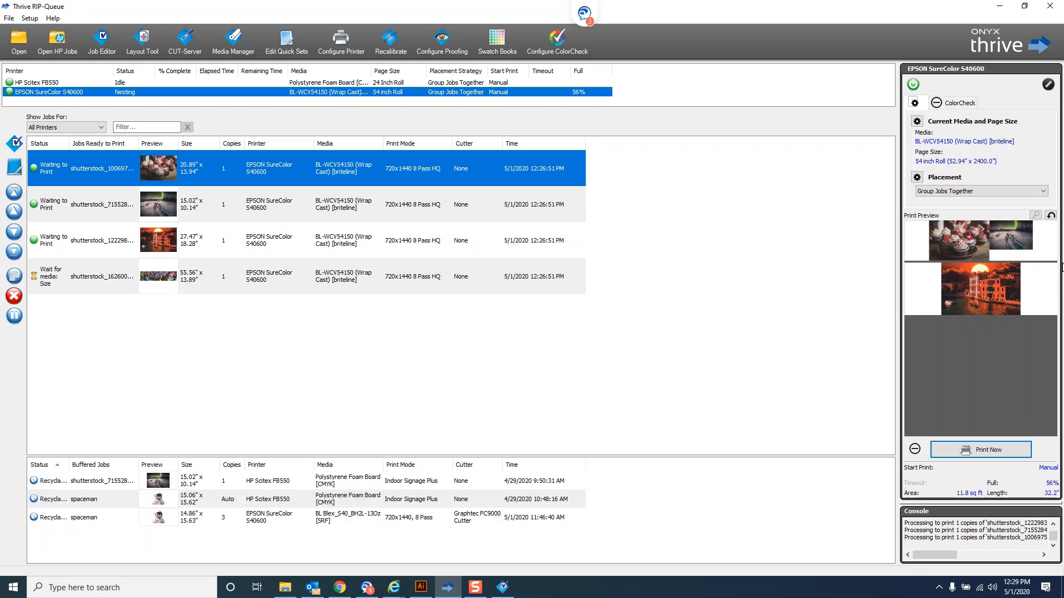
pyautogui.click(917, 178)
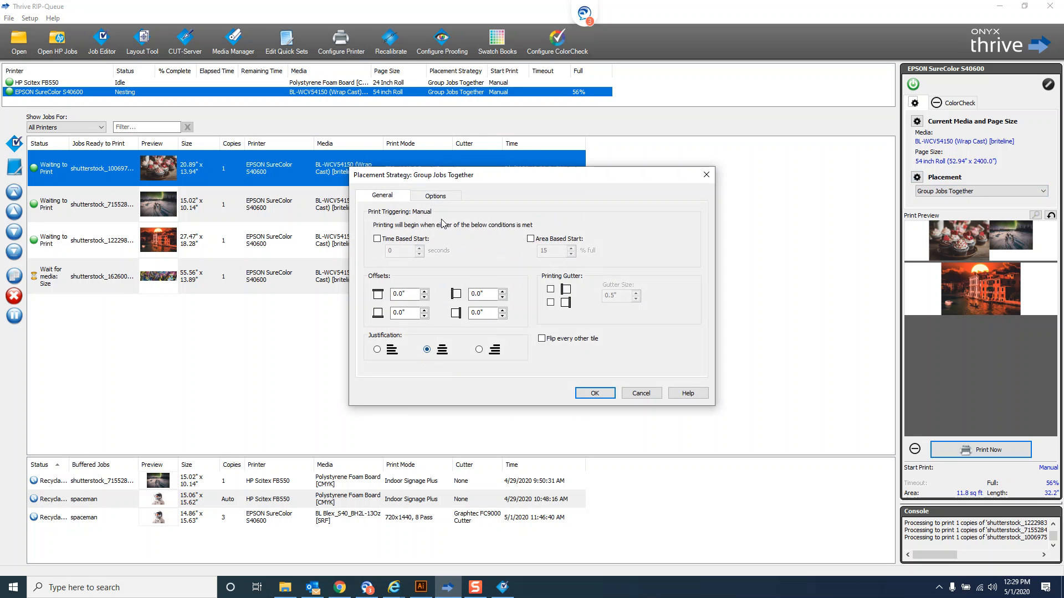
pyautogui.click(450, 195)
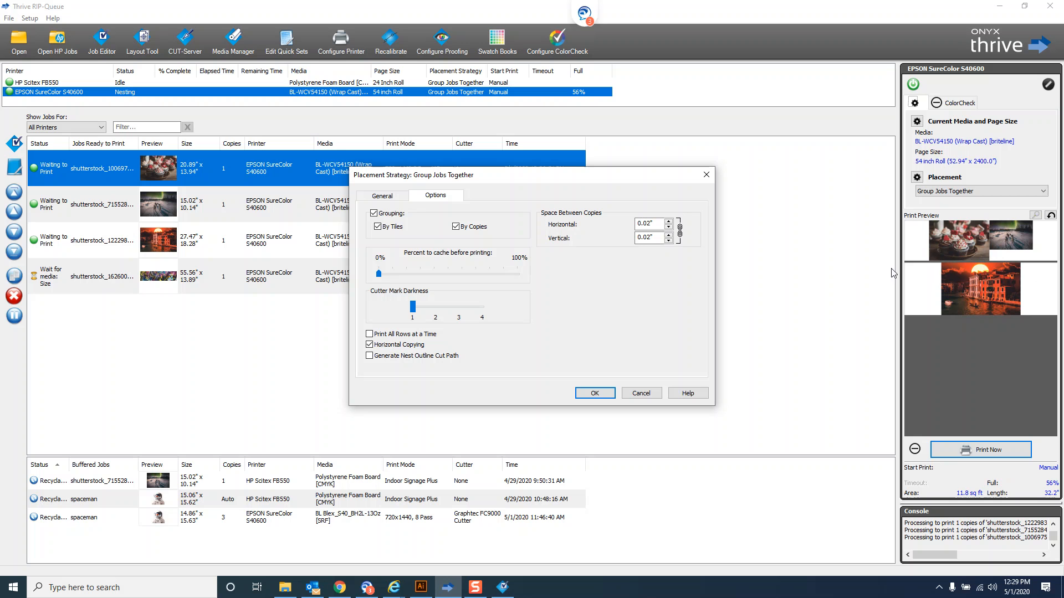
pyautogui.click(369, 335)
pyautogui.click(607, 393)
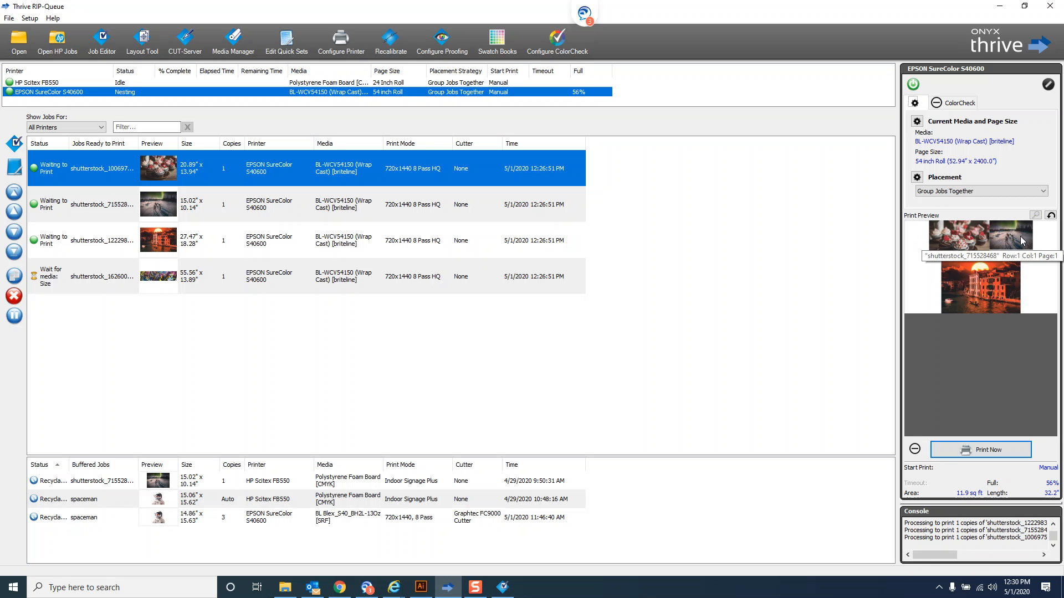
# Set the placement strategy to Conserve Media and turn on BestFit, Allow Rotate and Print All Rows at a Time in its options
pyautogui.click(948, 193)
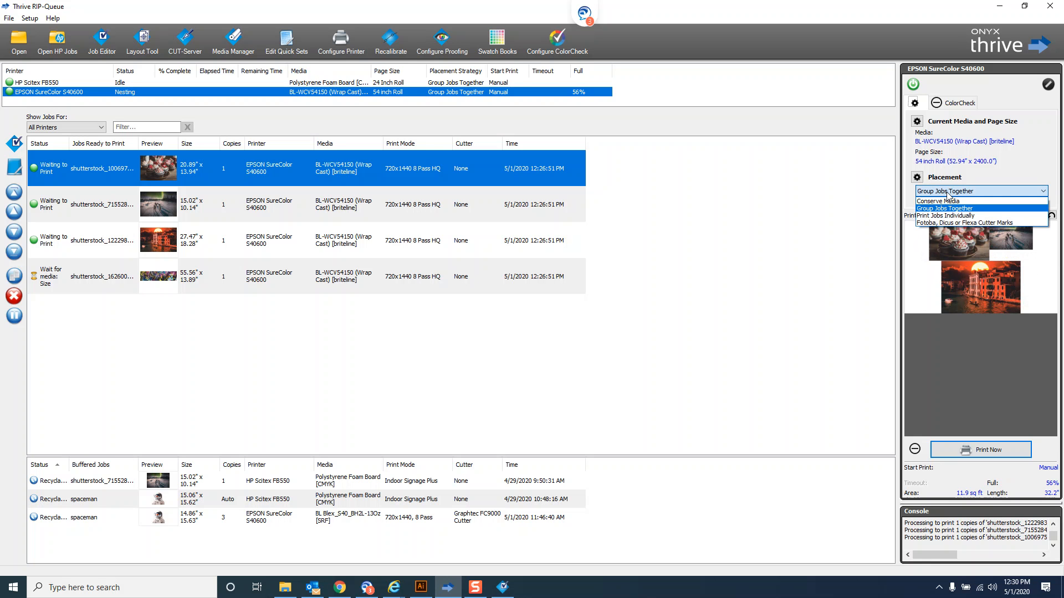
pyautogui.click(955, 201)
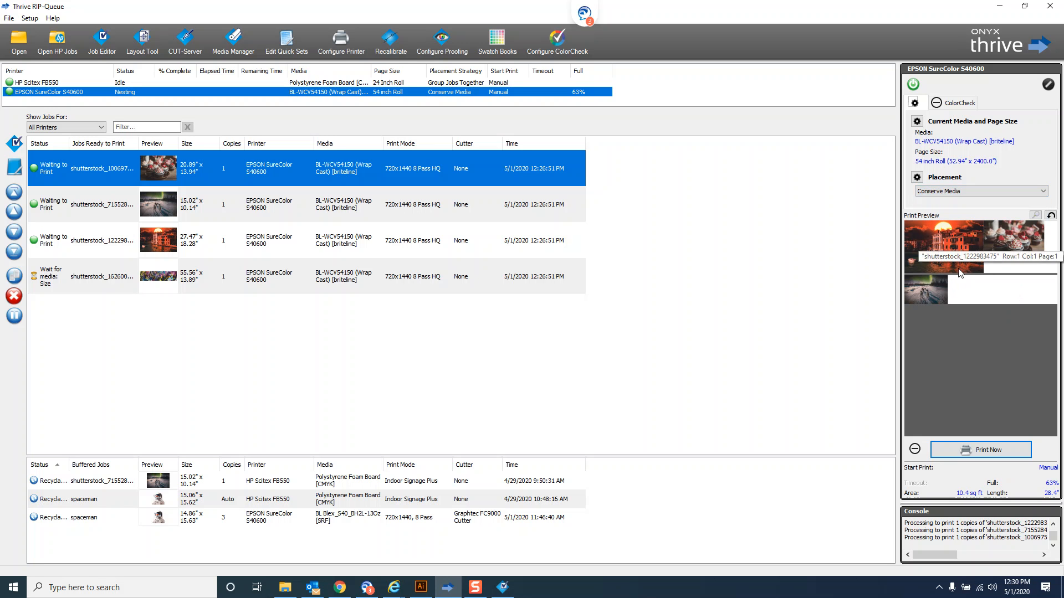
pyautogui.click(916, 178)
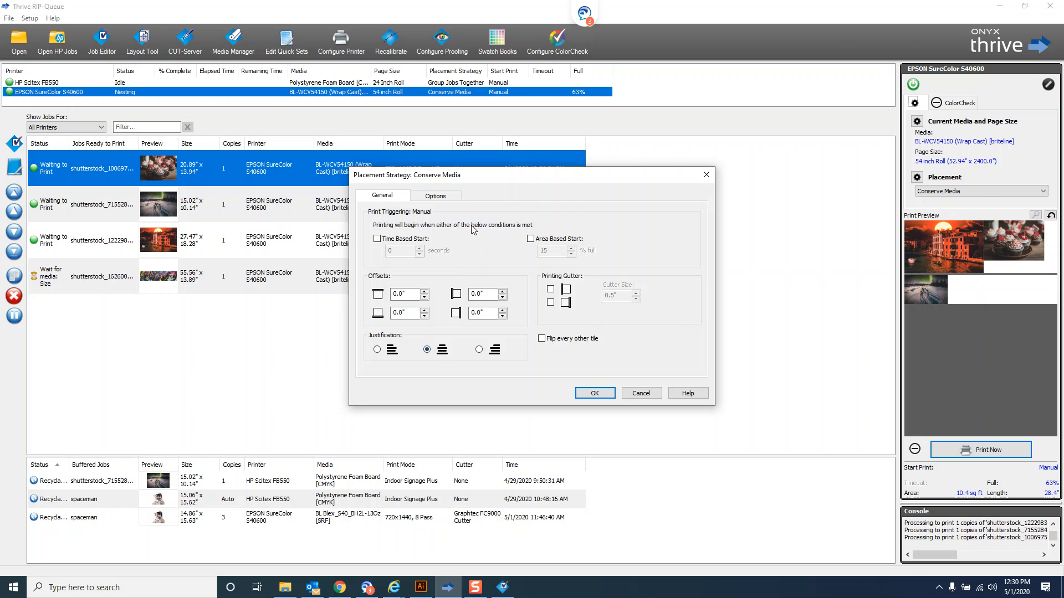
pyautogui.click(439, 200)
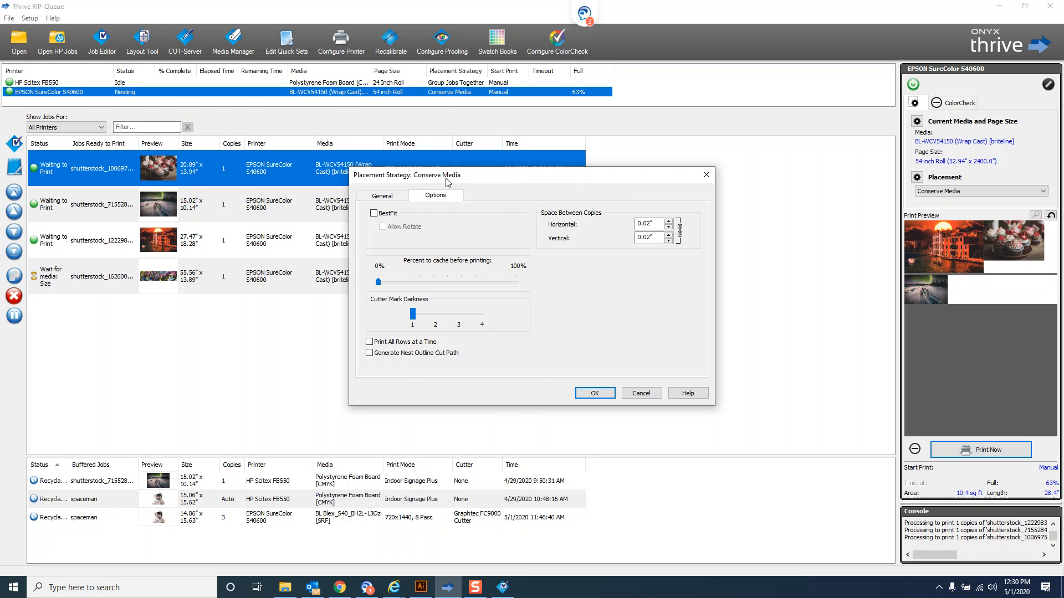
pyautogui.click(386, 216)
pyautogui.click(388, 230)
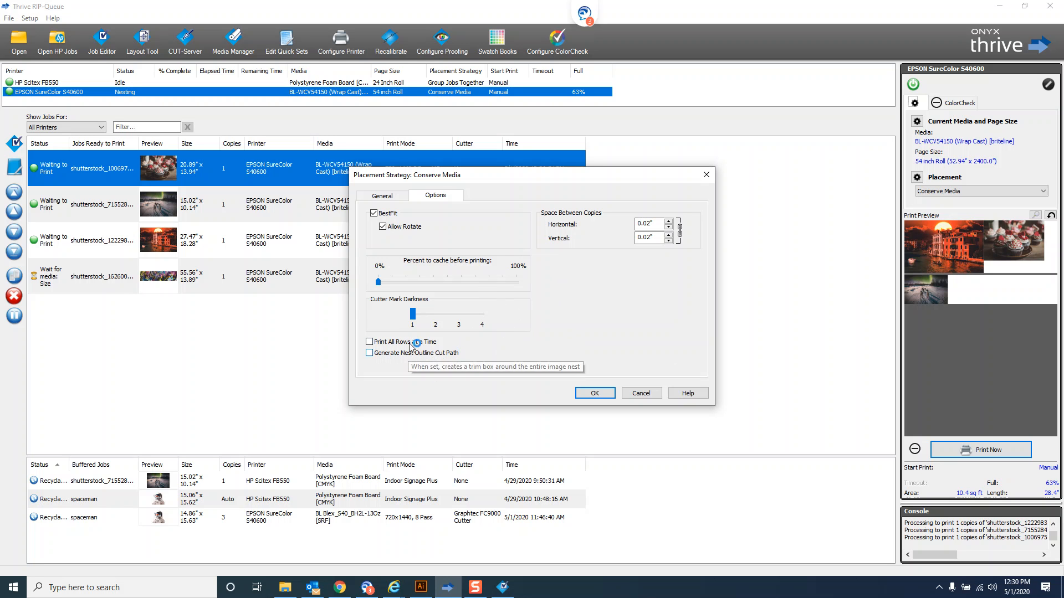
pyautogui.click(369, 342)
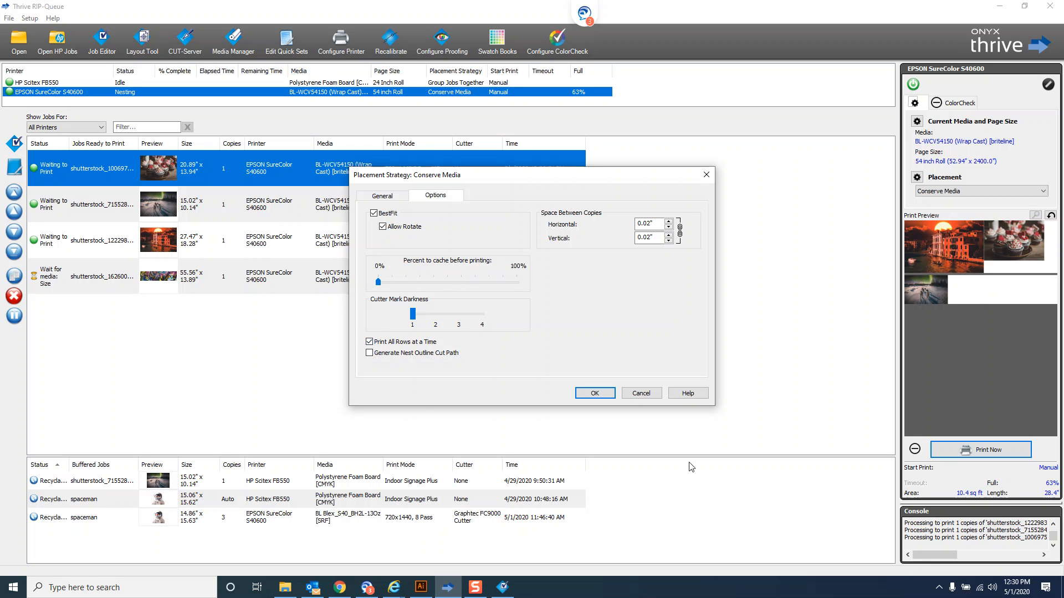
pyautogui.click(596, 392)
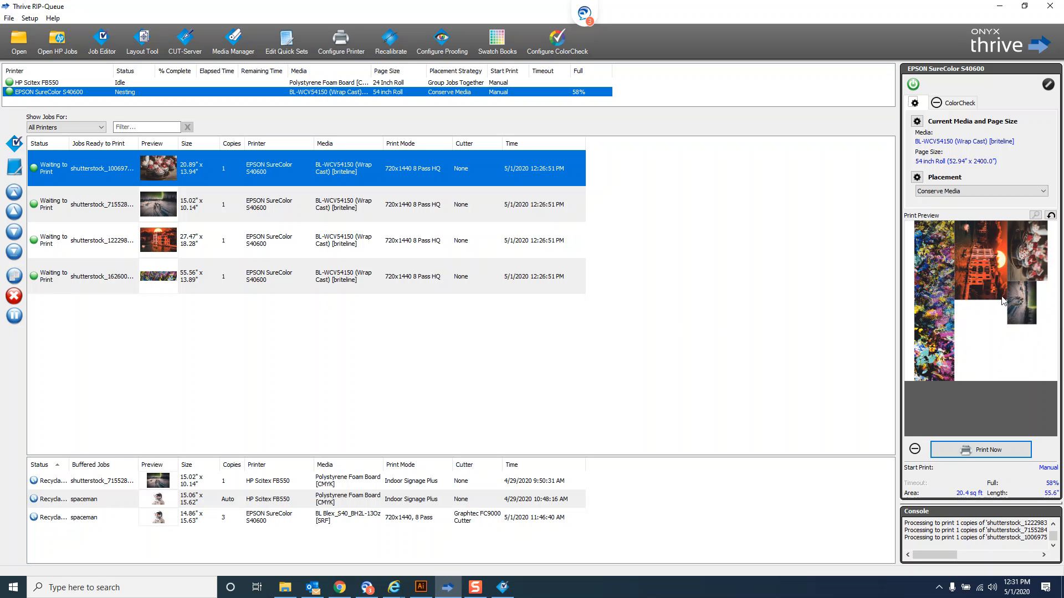
# Switch the placement strategy to Group Jobs Together and rotate the wide multicoloured image job 90° in its job properties
pyautogui.click(936, 192)
pyautogui.click(949, 210)
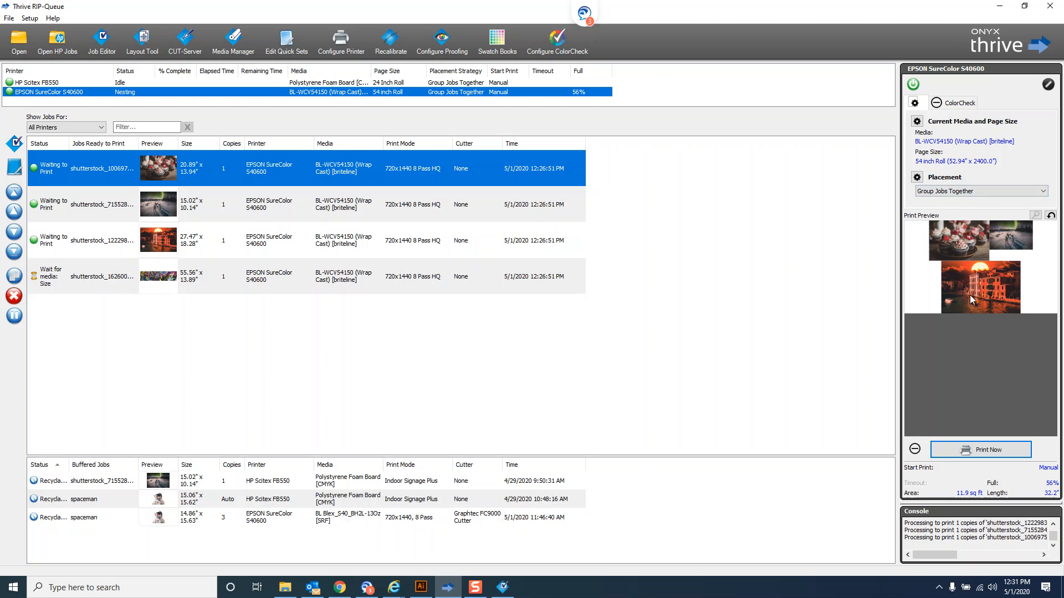
pyautogui.click(112, 282)
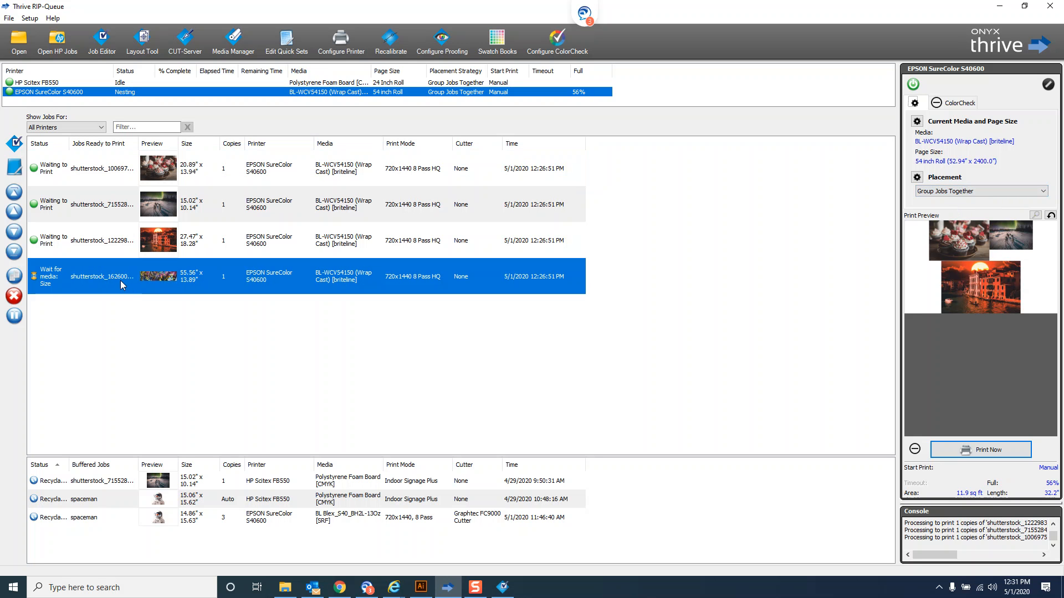
pyautogui.rightClick(142, 280)
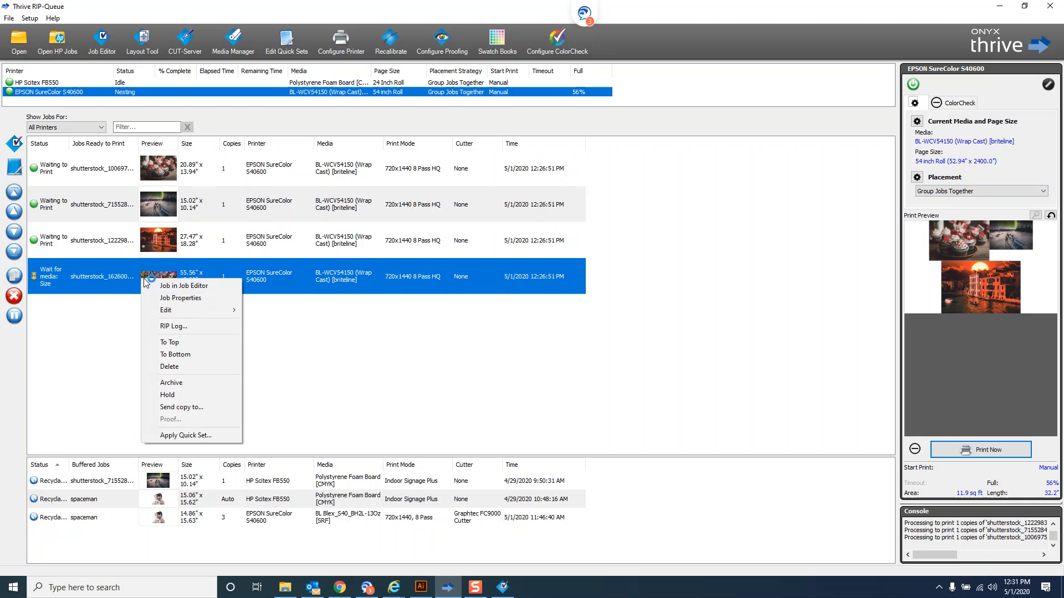
pyautogui.click(184, 300)
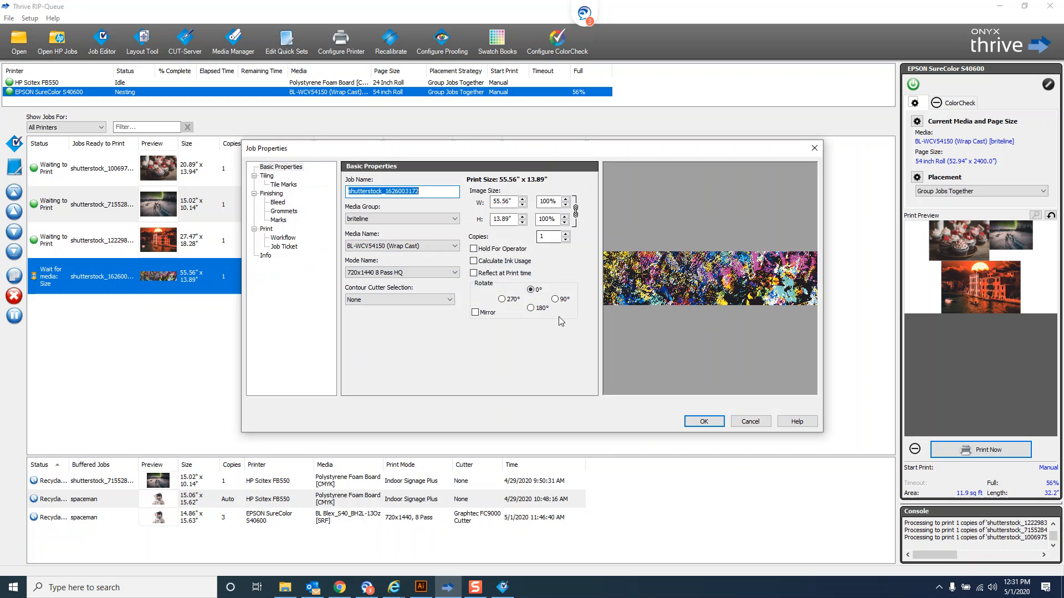
pyautogui.click(554, 299)
pyautogui.click(721, 422)
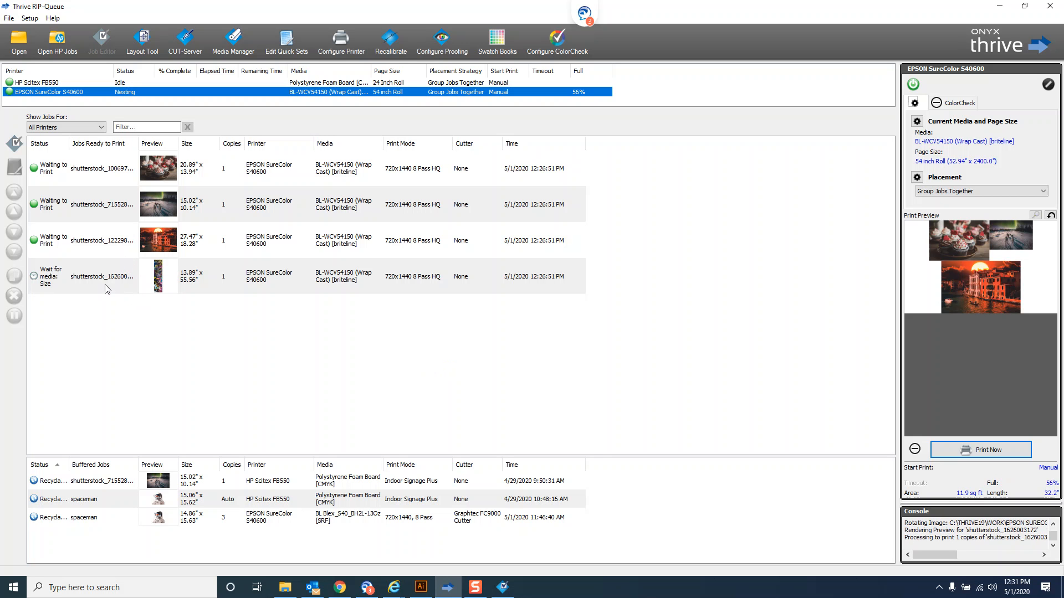
pyautogui.click(57, 284)
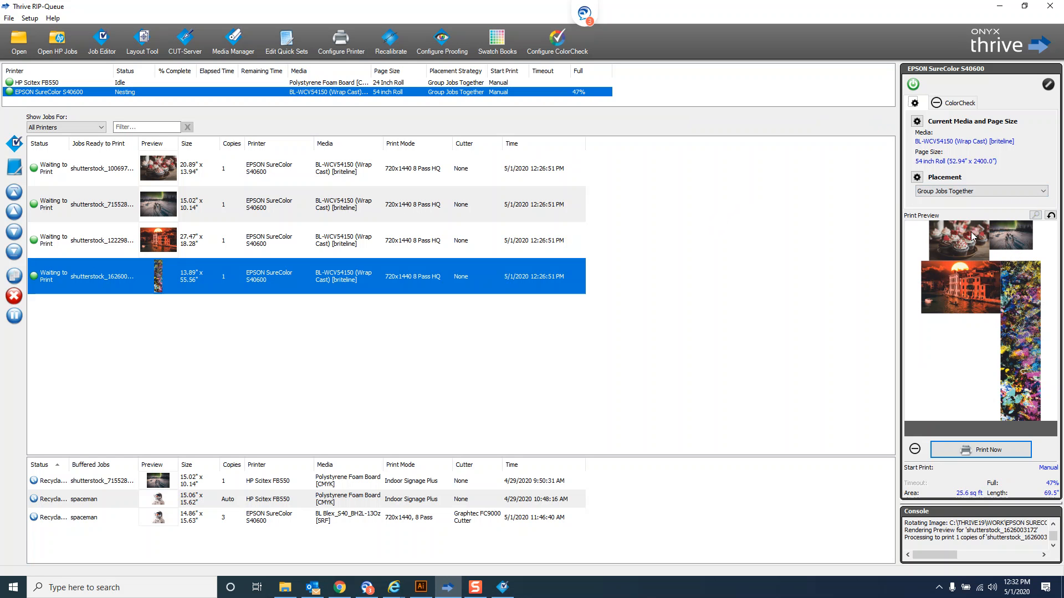
# Compare the print preview under Conserve Media with the one under Group Jobs Together
pyautogui.click(970, 191)
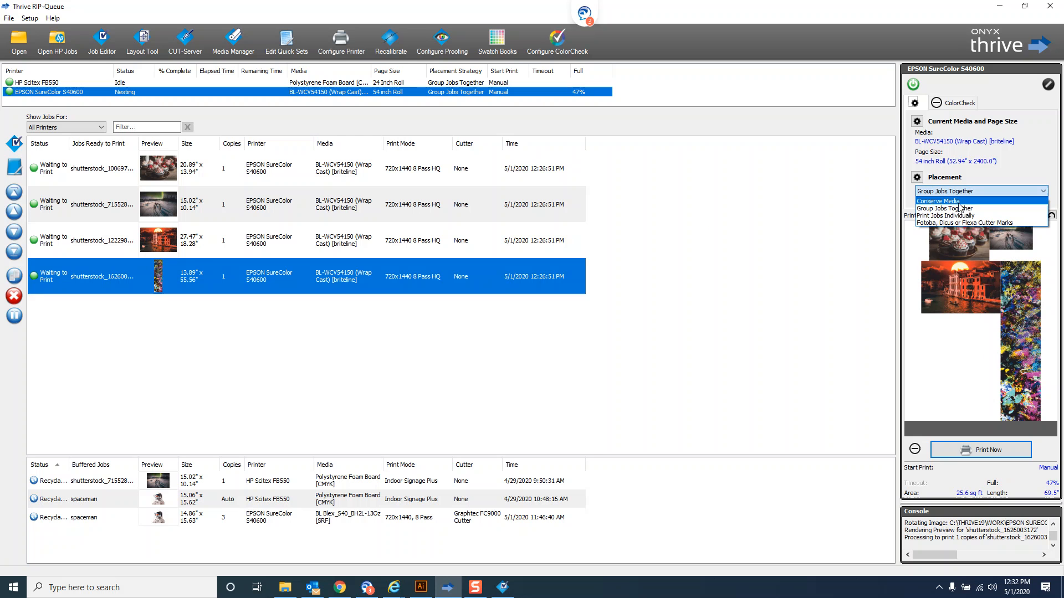
pyautogui.click(953, 202)
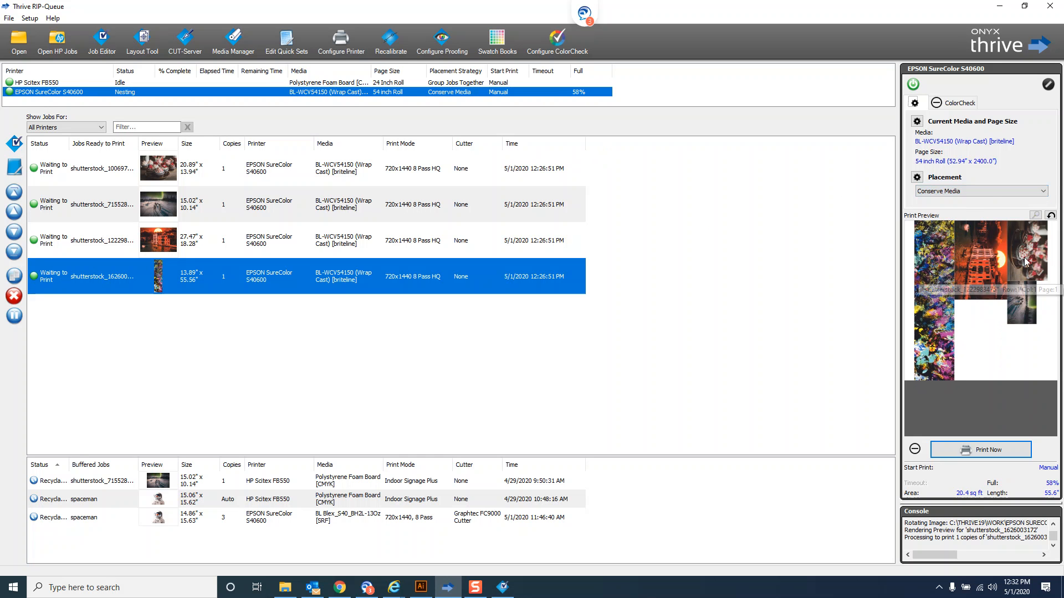
pyautogui.click(990, 194)
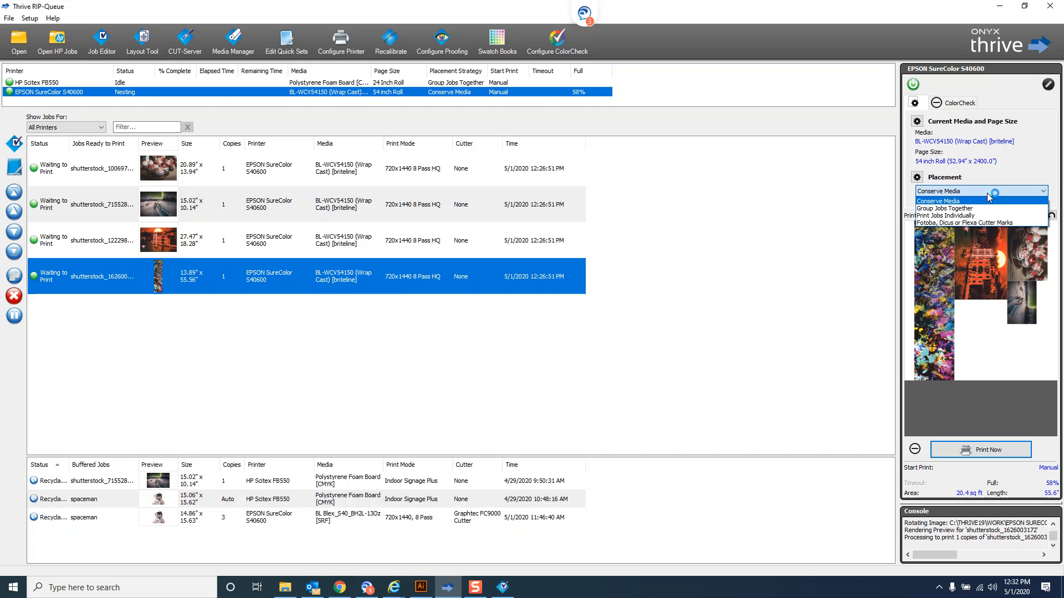
pyautogui.click(950, 210)
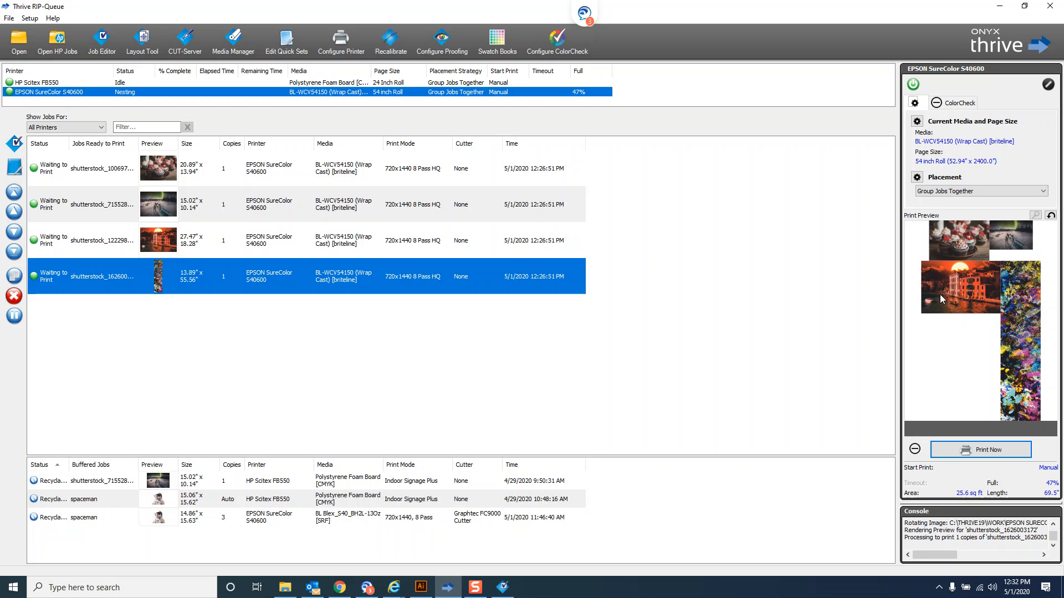
# Set the placement strategy to Conserve Media and start printing the nested jobs
pyautogui.click(976, 192)
pyautogui.click(953, 205)
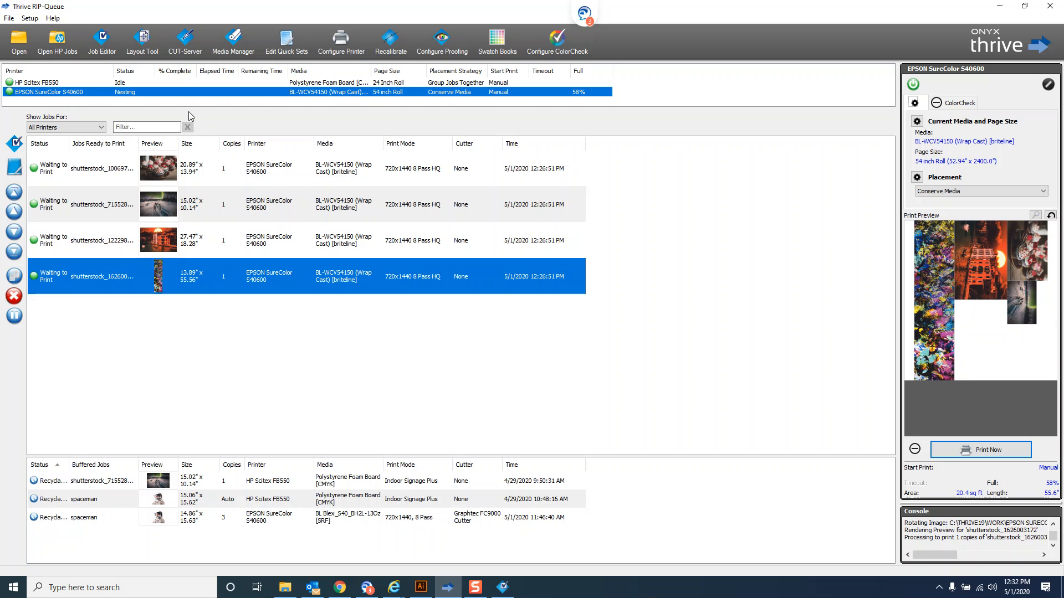
pyautogui.click(147, 41)
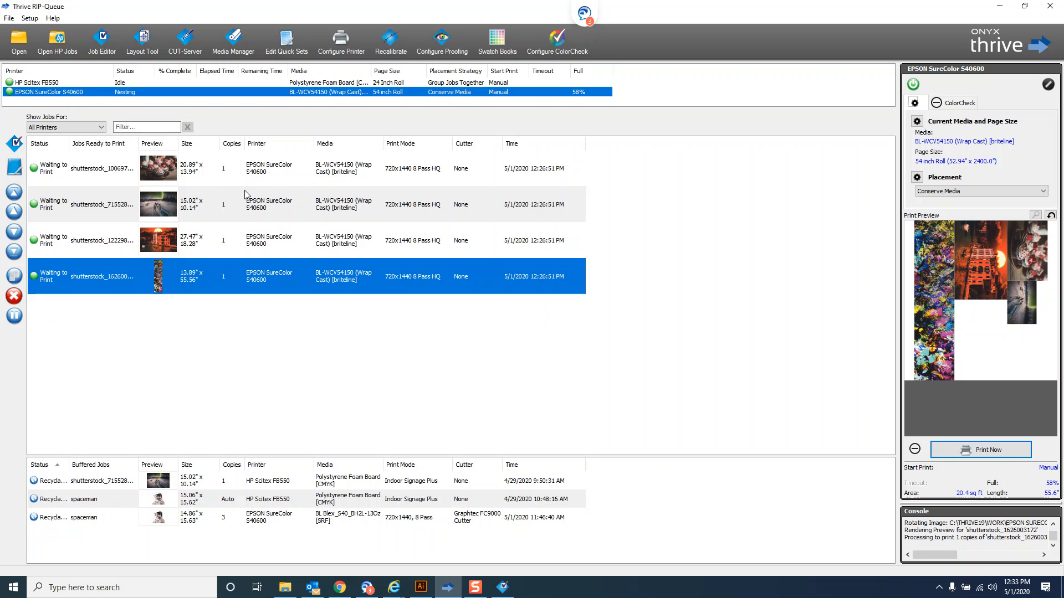
pyautogui.click(984, 453)
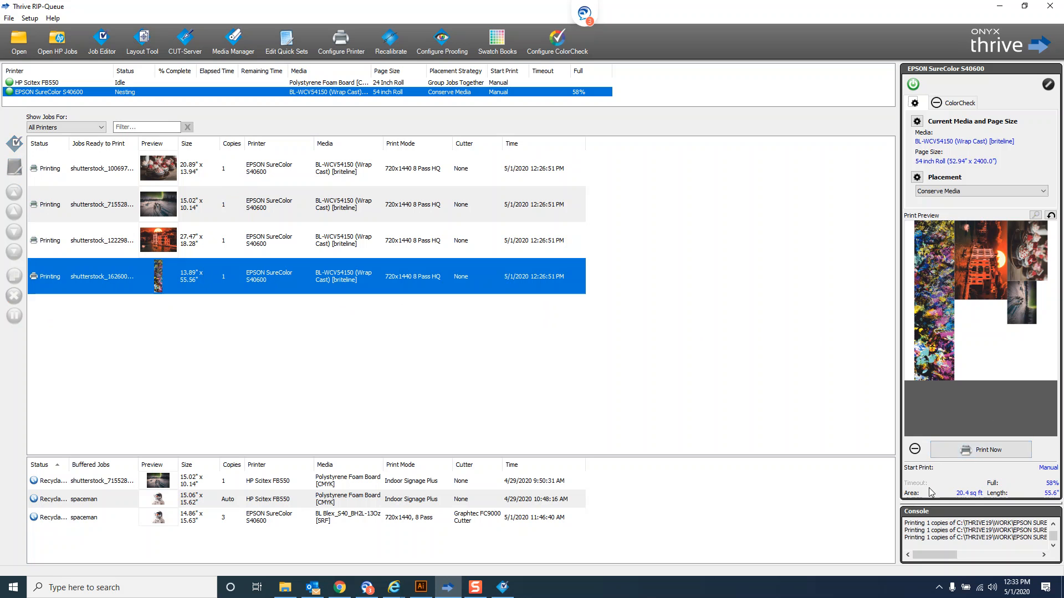